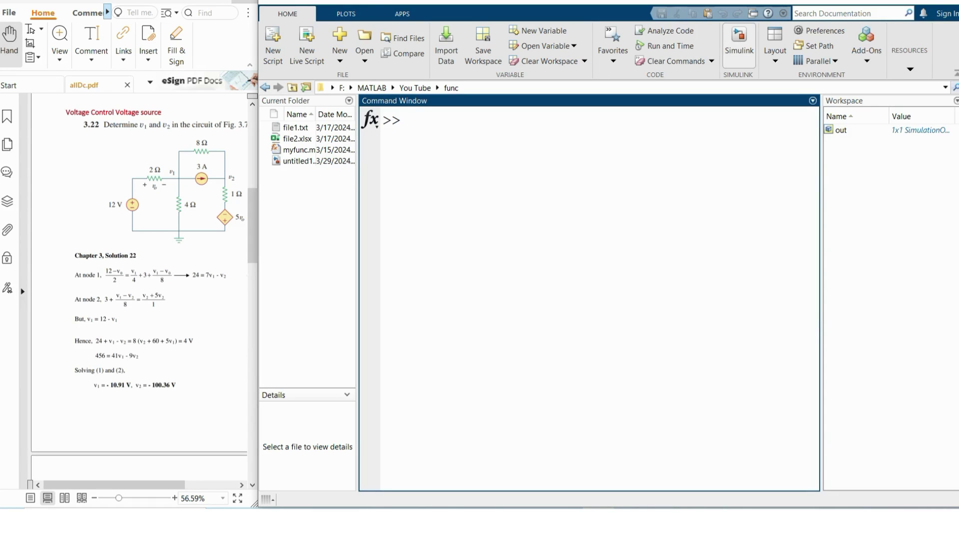
Open a blank Simulink model and place a DC Voltage Source from the Simscape Foundation Library's Electrical Sources
click(517, 160)
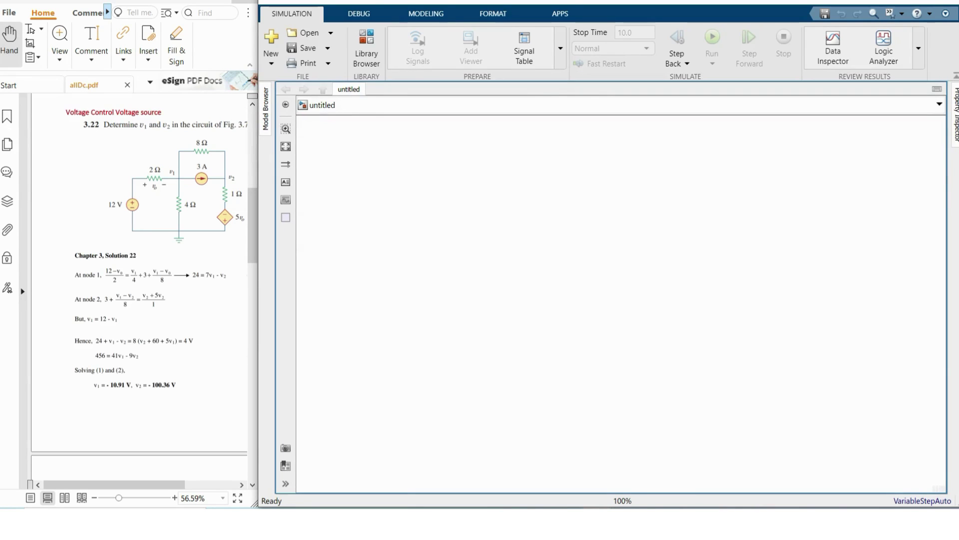
click(367, 48)
scroll(650, 245, down, 15)
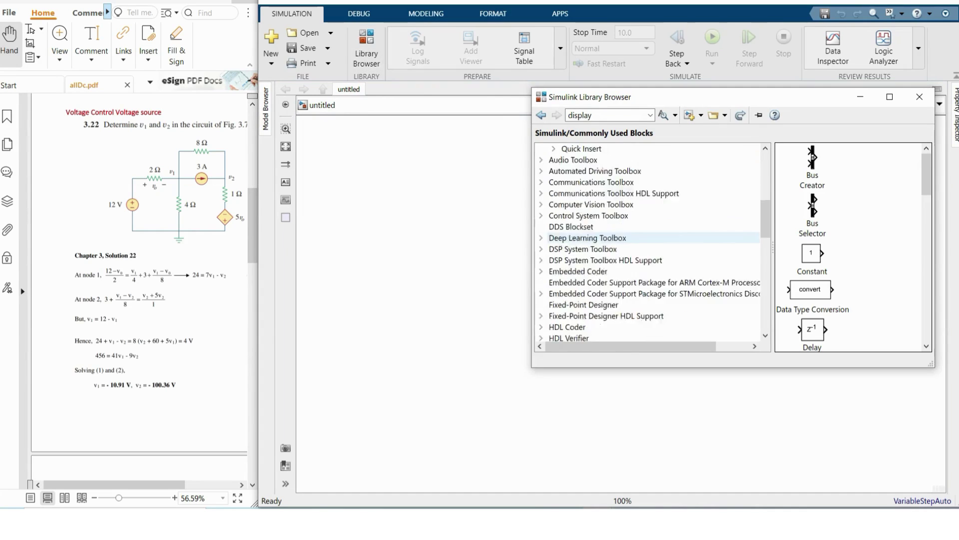
scroll(541, 271, down, 2)
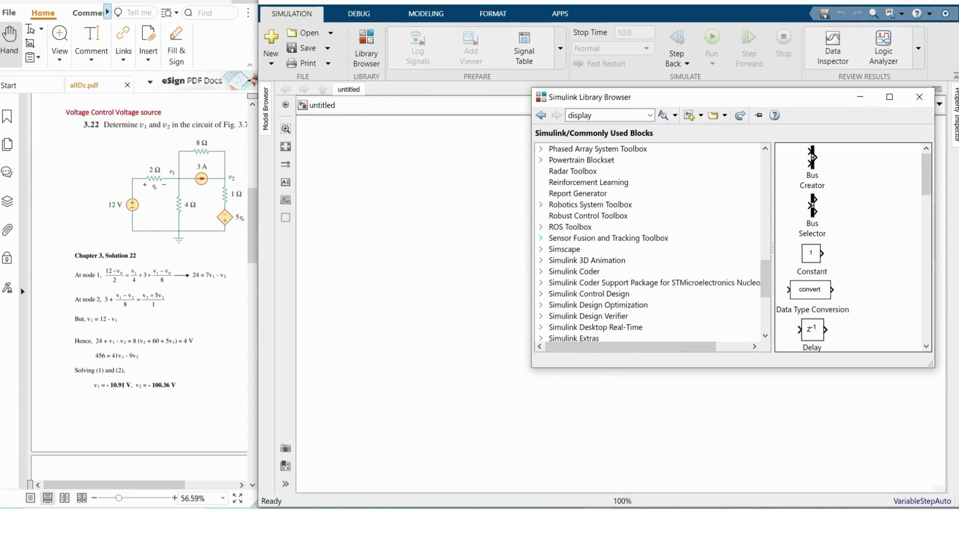
click(541, 249)
click(554, 260)
click(566, 271)
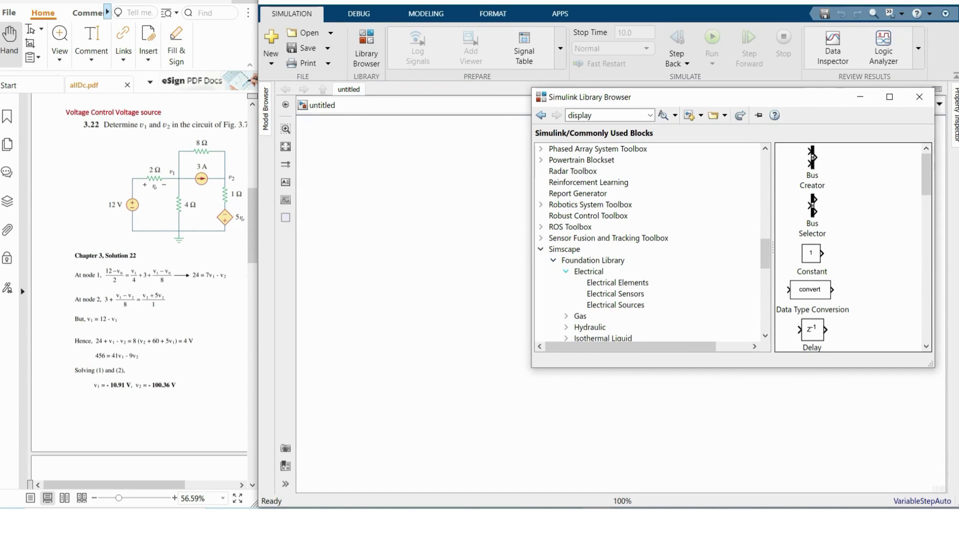
click(616, 304)
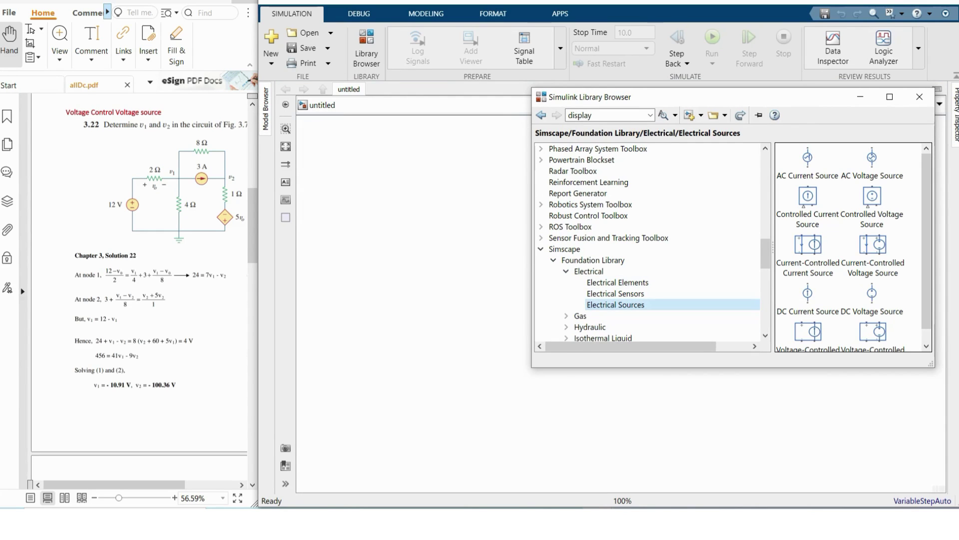
drag(872, 294, 360, 280)
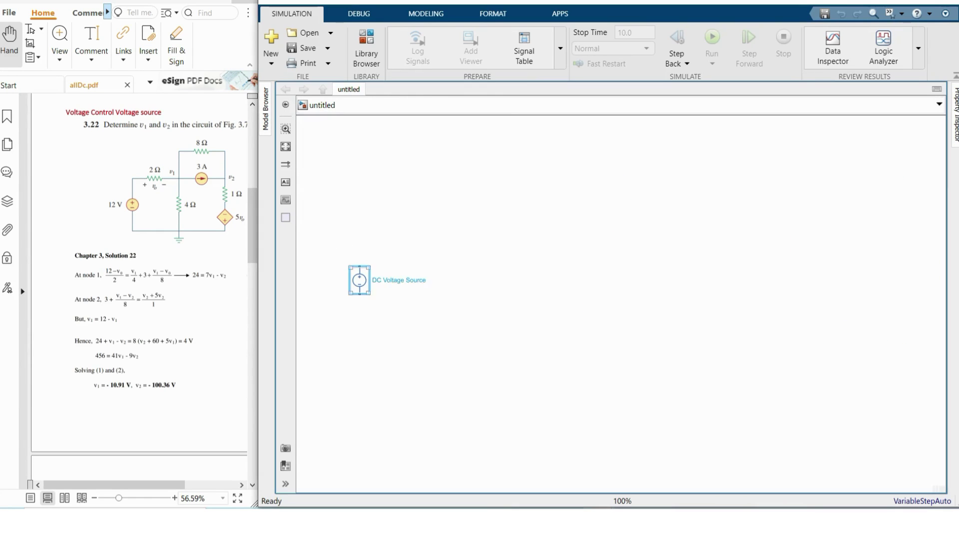
Add a Resistor from the Simscape Electrical Elements above the DC voltage source
click(366, 48)
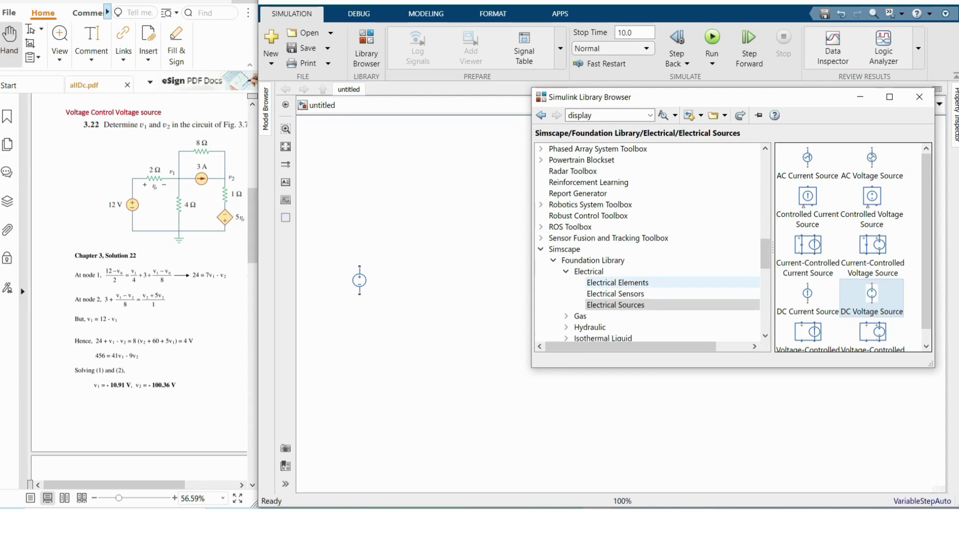
click(617, 282)
scroll(848, 247, down, 2)
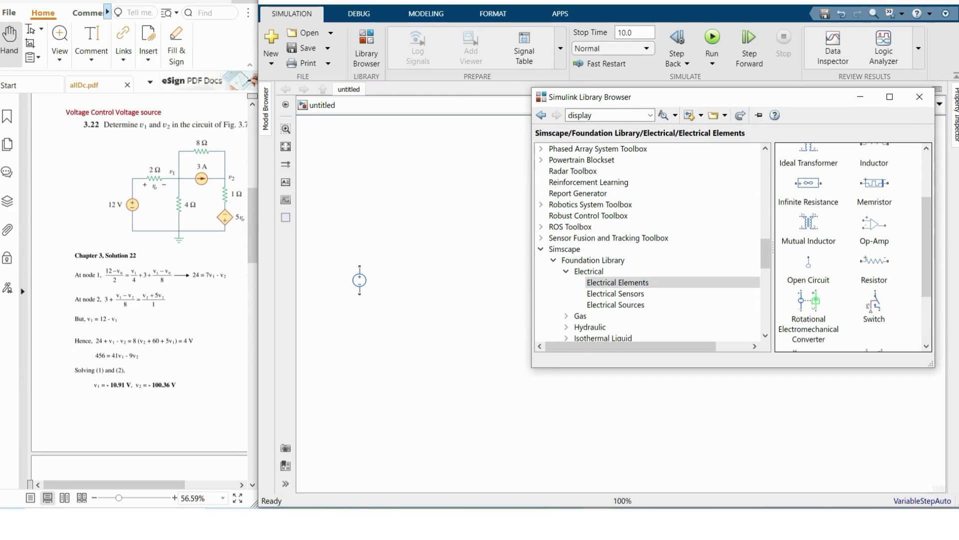
drag(874, 260, 391, 207)
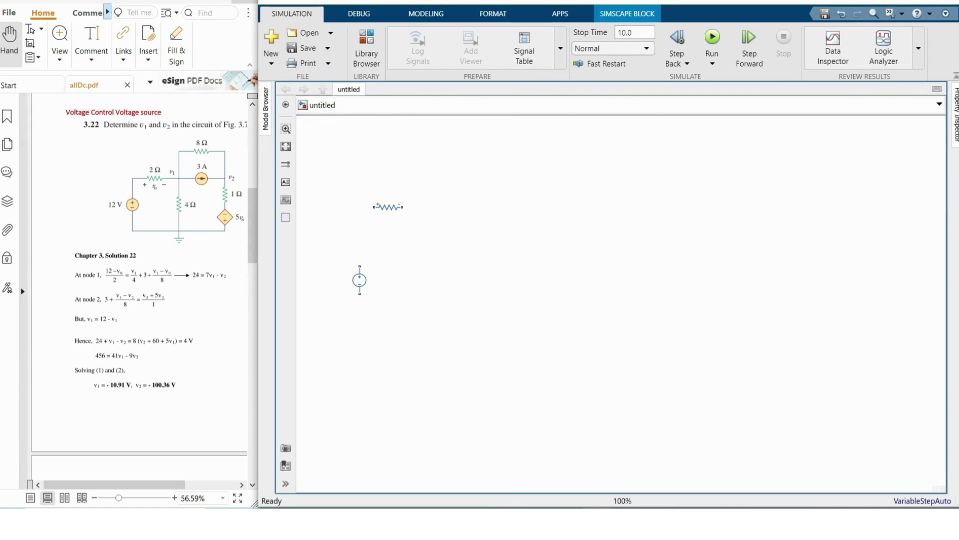
Add a DC Current Source and a Voltage-Controlled Voltage Source from the Simscape Electrical Sources to the model
click(366, 47)
click(616, 305)
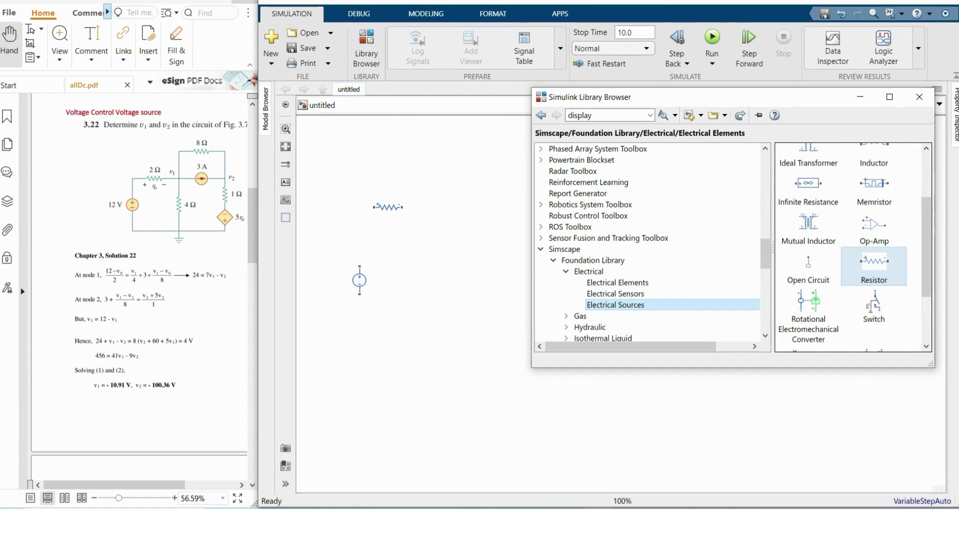
drag(808, 293, 496, 210)
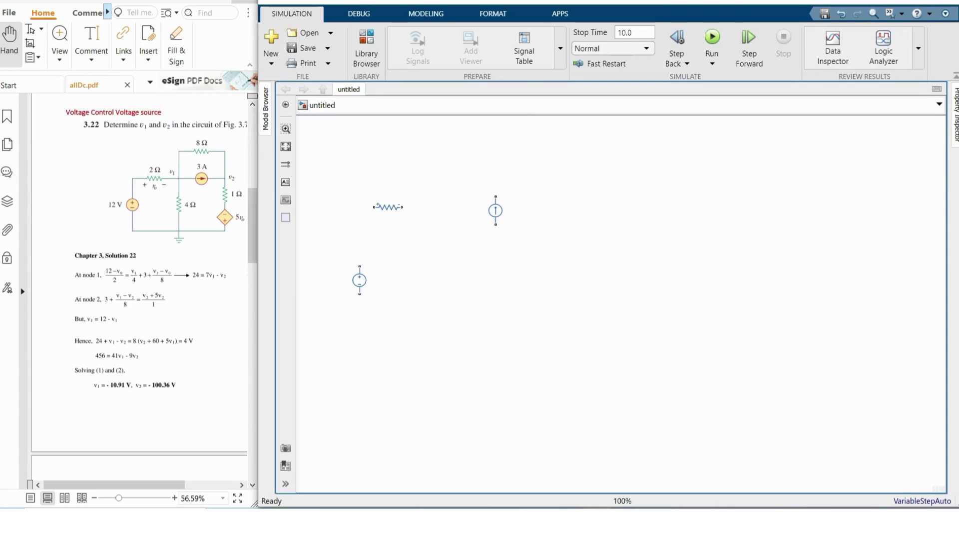
click(366, 48)
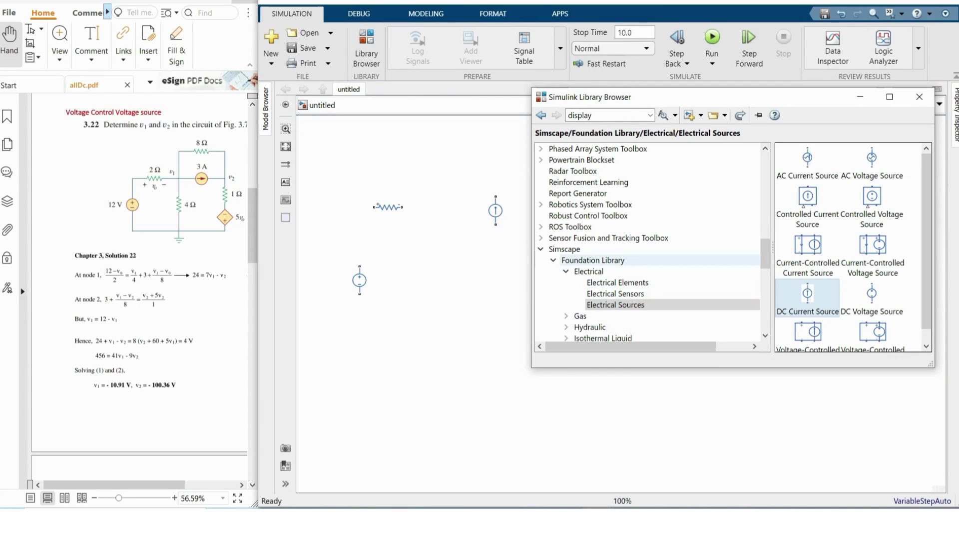
scroll(849, 250, down, 1)
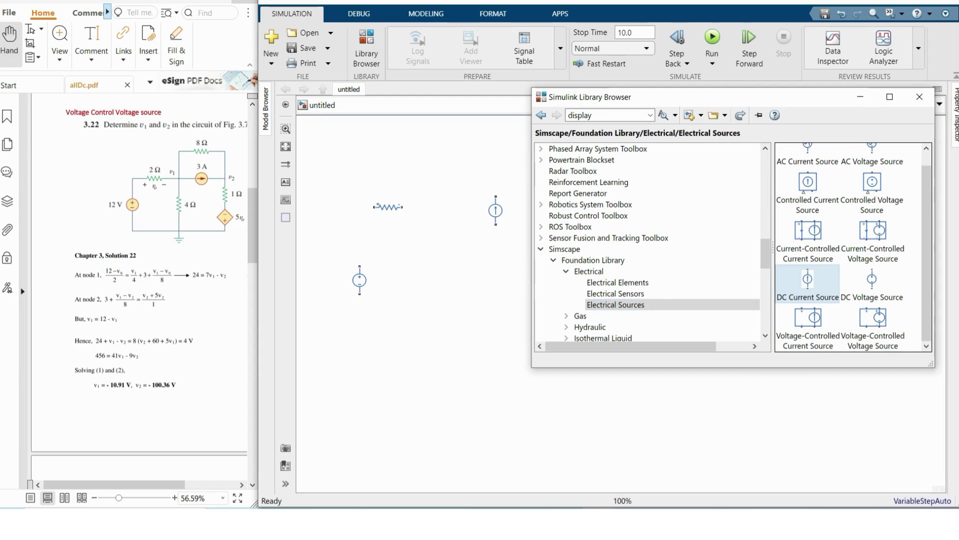
drag(873, 316, 442, 330)
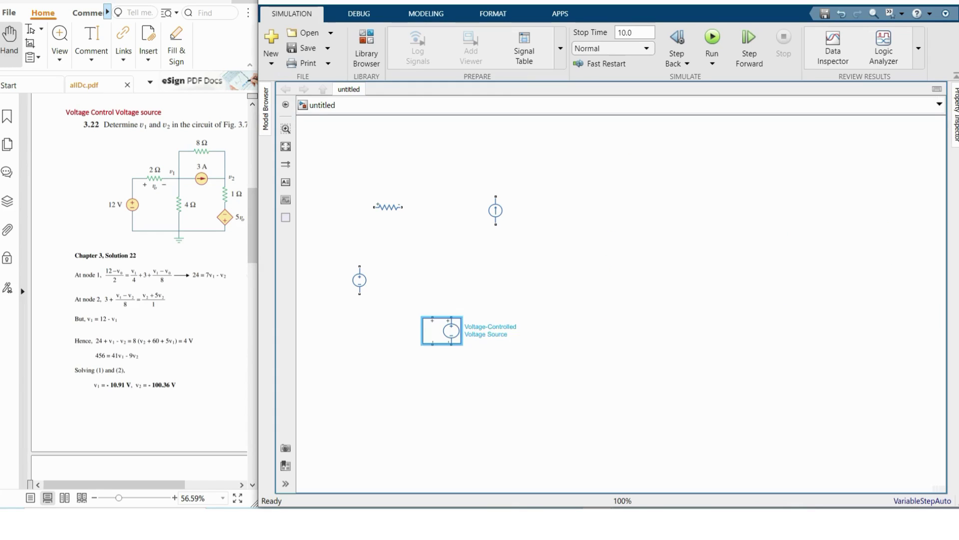
Reposition the DC voltage source and duplicate the resistor twice, as a vertical middle branch and a horizontal resistor above it
drag(359, 280, 340, 264)
drag(388, 207, 441, 235)
key(ctrl+r)
drag(382, 188, 442, 166)
Rotate the DC current source horizontally beneath the upper resistor and add another vertical resistor copy for the right branch
drag(495, 210, 533, 220)
key(ctrl+r)
click(442, 166)
key(ctrl+r)
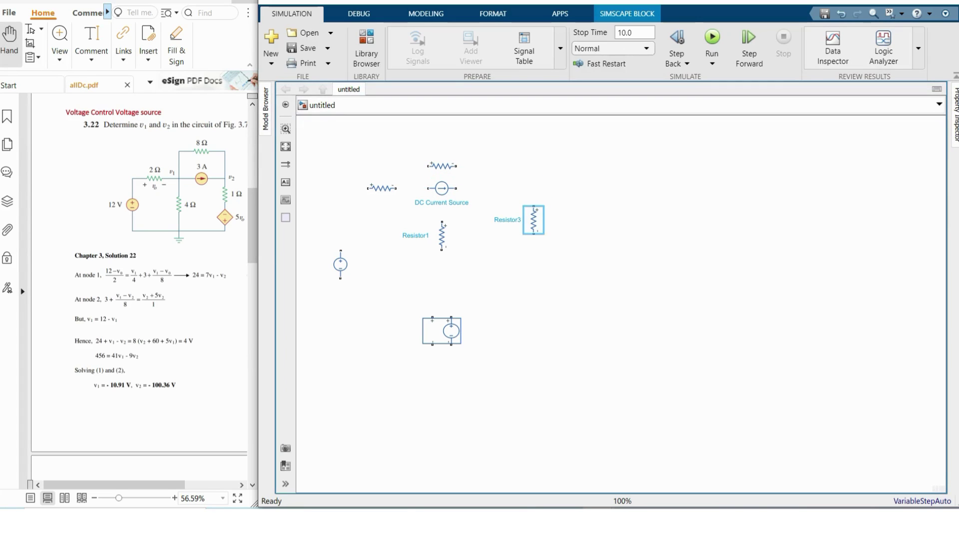
Move the voltage-controlled voltage source beneath Resistor3, and shift Resistor3 and the DC voltage source slightly upward
drag(441, 330, 533, 274)
drag(533, 219, 534, 214)
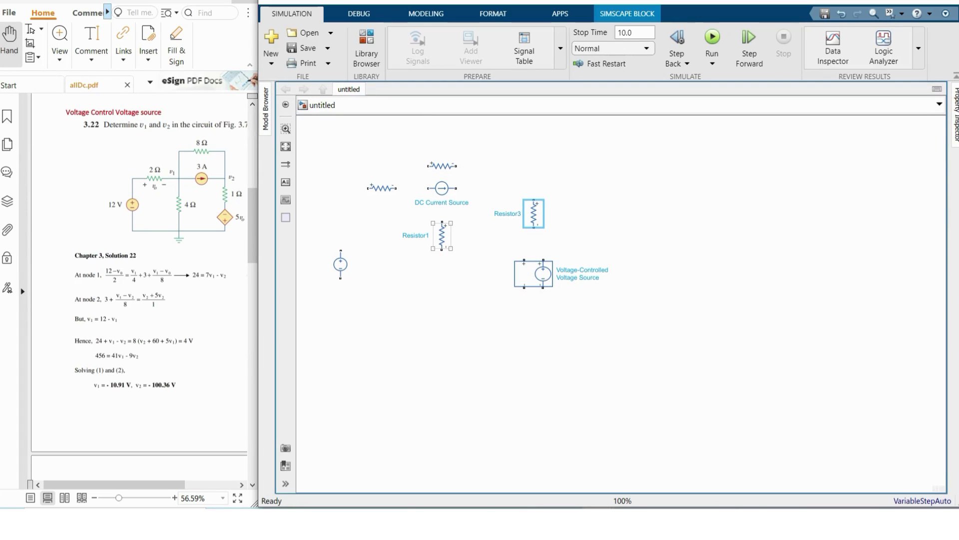
drag(341, 264, 340, 251)
Place an Electrical Reference from the Simscape Electrical Elements below the circuit
click(366, 47)
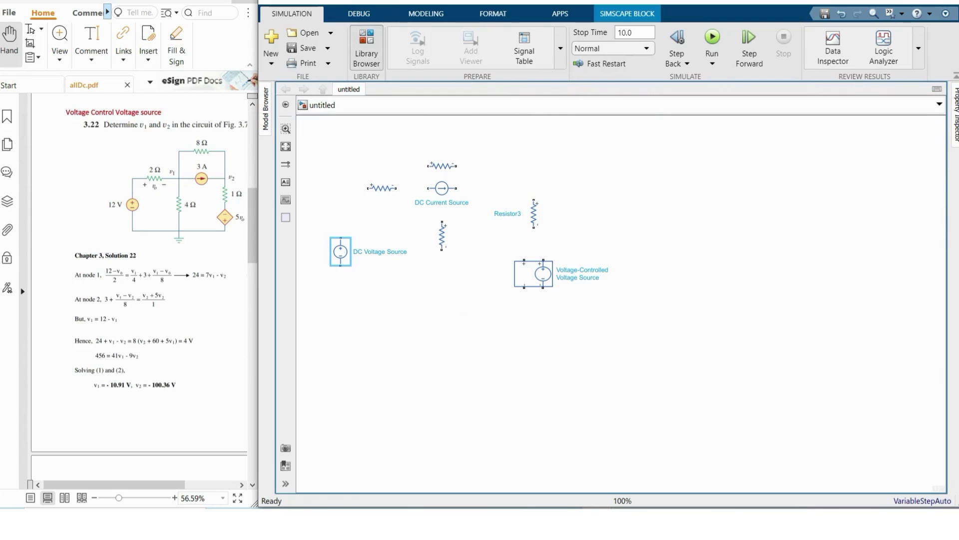
click(617, 282)
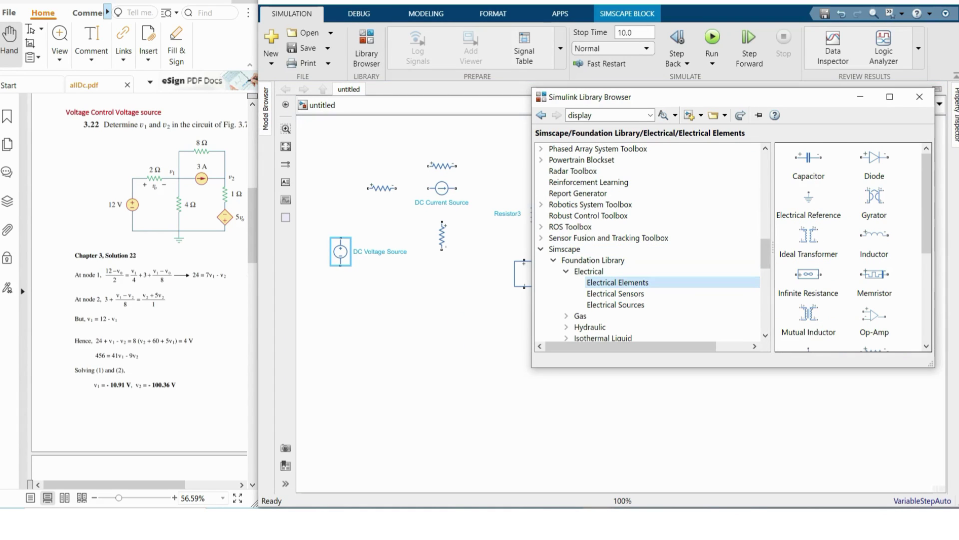
drag(809, 197, 401, 326)
Add a Solver Configuration block from the Simscape Utilities below the DC voltage source and fit the model to the view
click(366, 48)
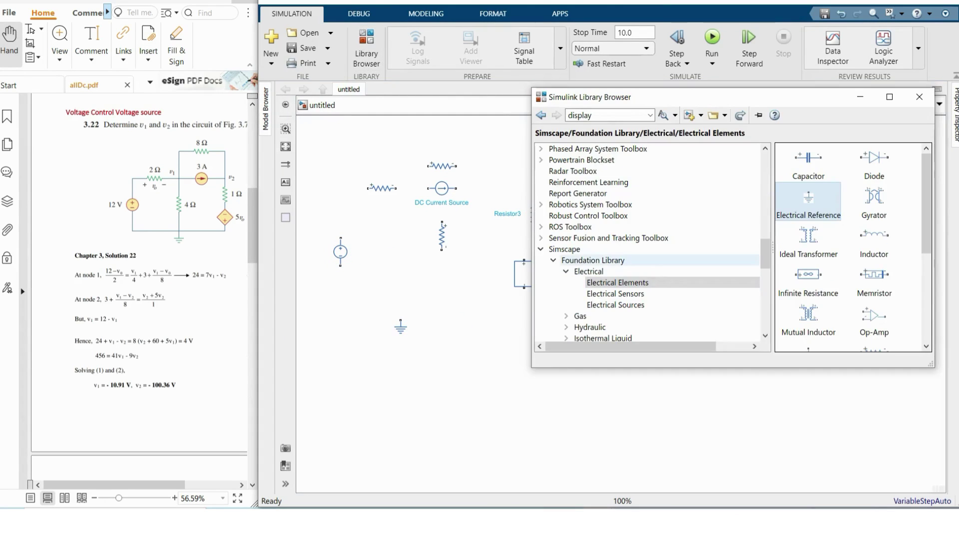
scroll(650, 259, down, 6)
click(574, 227)
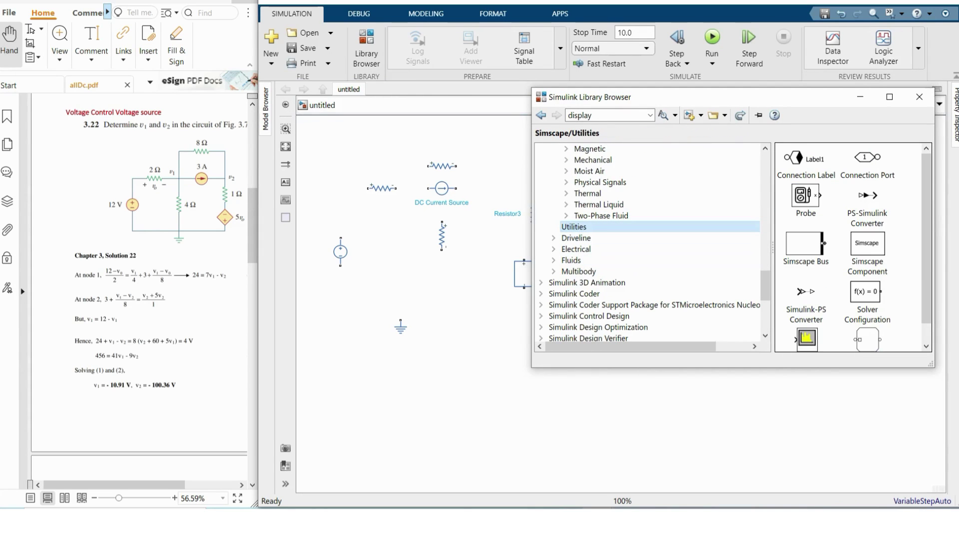
drag(868, 291, 339, 334)
click(285, 146)
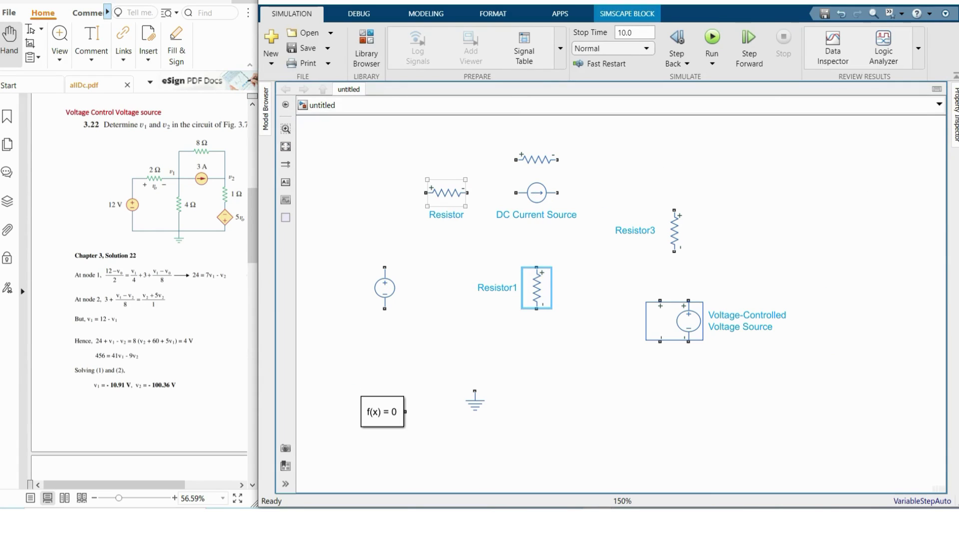
Wire the DC voltage source through the first resistor to the DC current source, and connect the upper resistor parallel to the current source
drag(447, 192, 430, 193)
mouse_move(385, 267)
mouse_down()
mouse_move(412, 192)
mouse_move(516, 192)
mouse_up()
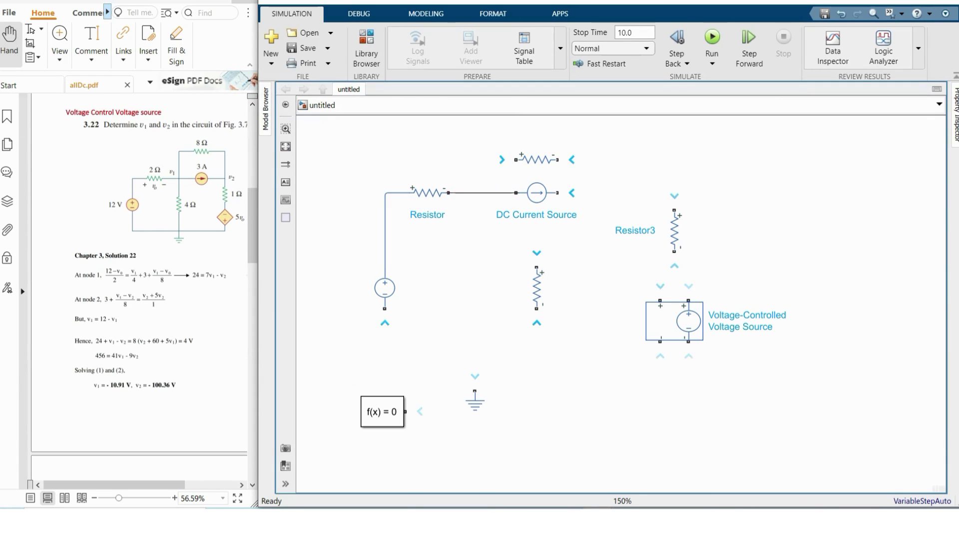
drag(515, 159, 503, 193)
drag(558, 160, 558, 192)
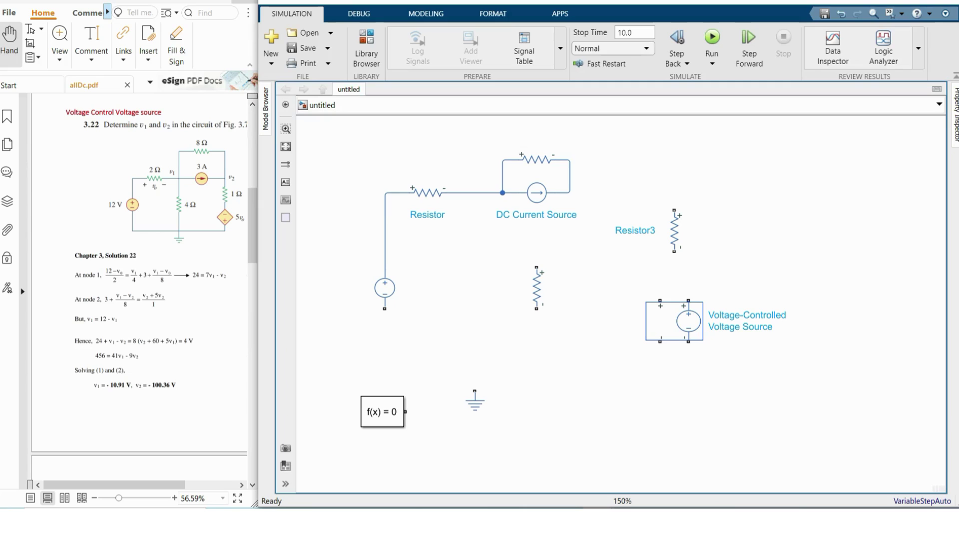
Connect Resistor3 to the current source's output node and wire the middle vertical resistor between the first resistor's output and the voltage source's negative terminal
drag(674, 210, 570, 190)
mouse_move(536, 287)
mouse_down()
mouse_move(480, 271)
mouse_move(480, 193)
mouse_up()
mouse_move(385, 308)
mouse_down()
mouse_move(494, 294)
mouse_move(480, 289)
mouse_up()
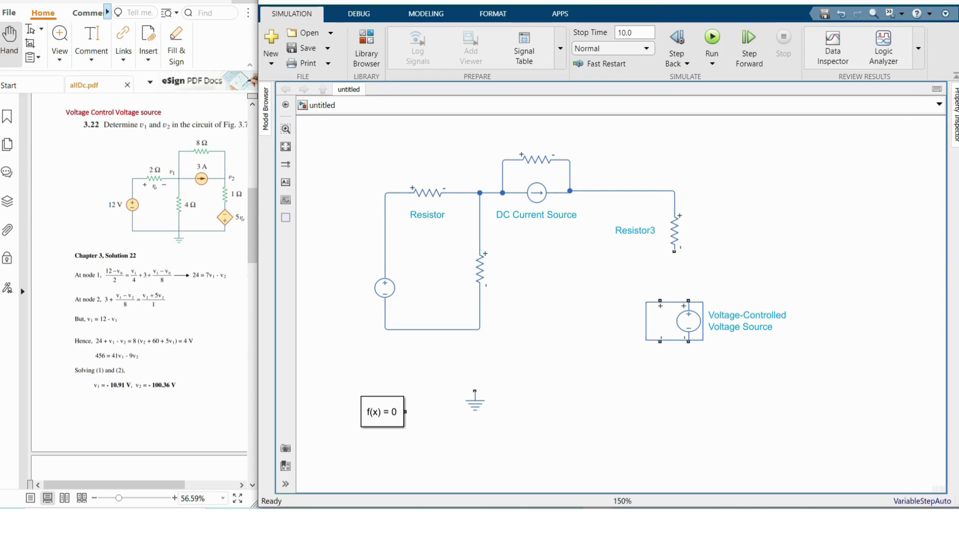
click(675, 321)
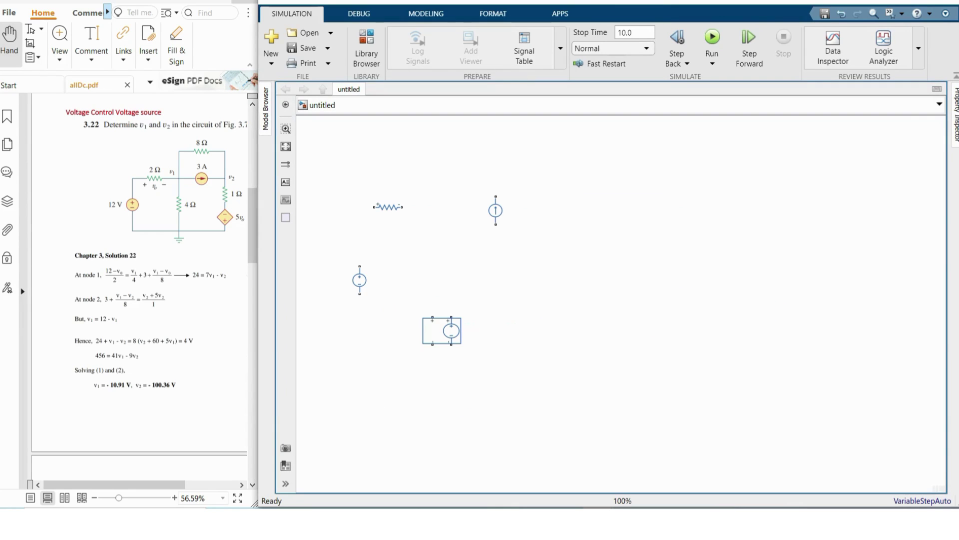
click(360, 280)
drag(360, 280, 340, 263)
drag(388, 207, 442, 235)
key(ctrl+r)
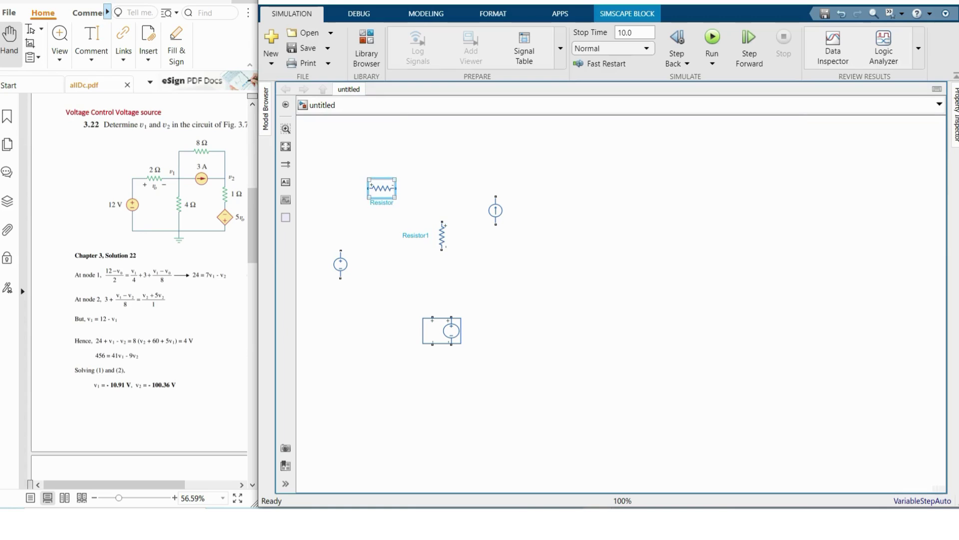
drag(382, 187, 442, 166)
click(495, 210)
key(ctrl+r)
drag(494, 194, 534, 219)
key(ctrl+r)
click(442, 330)
drag(442, 330, 533, 273)
drag(534, 220, 534, 214)
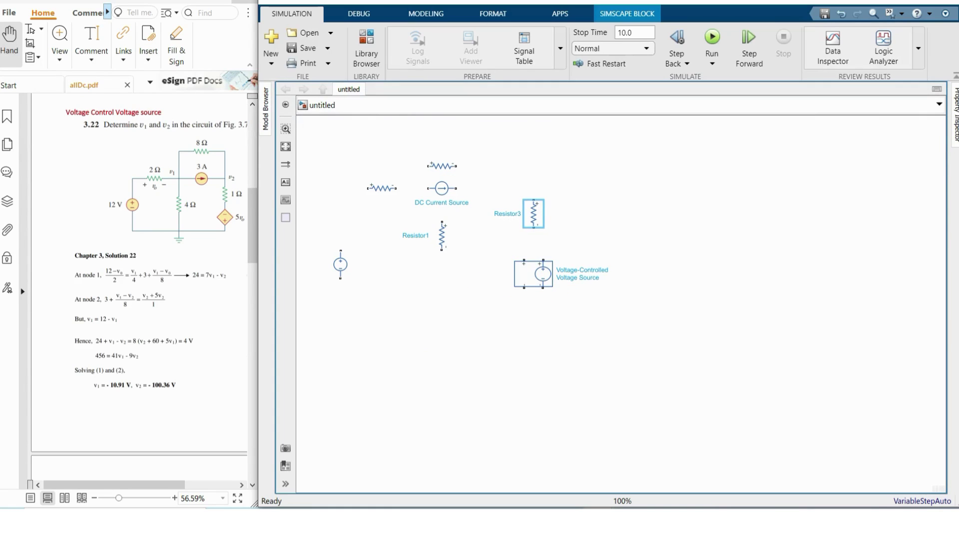
drag(340, 264, 340, 255)
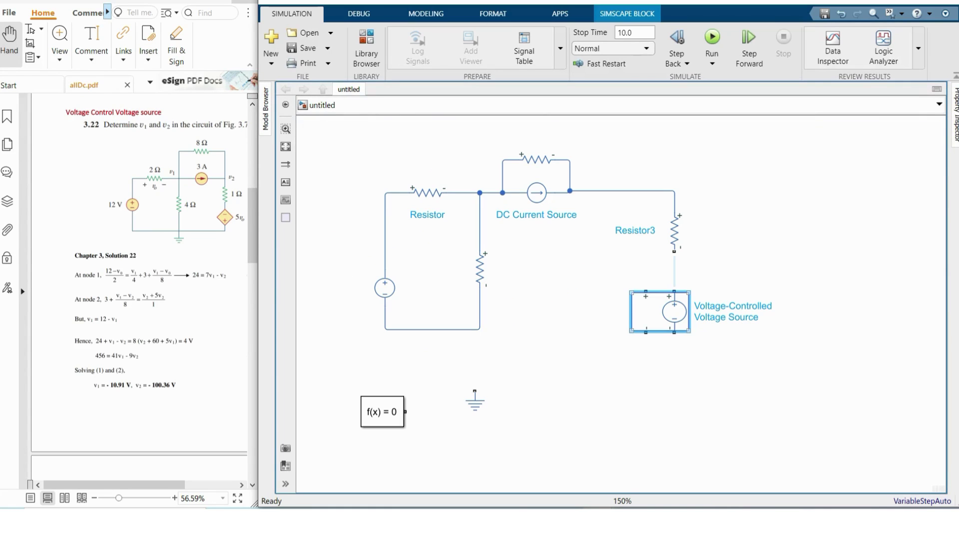
Flip the voltage-controlled voltage source up-down to reverse its polarity
click(647, 296)
right_click(665, 310)
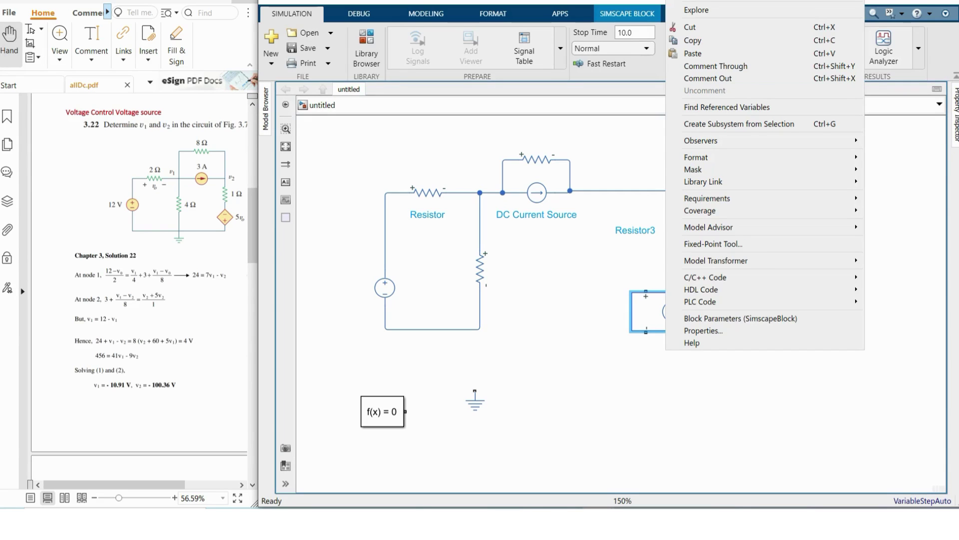
mouse_move(700, 157)
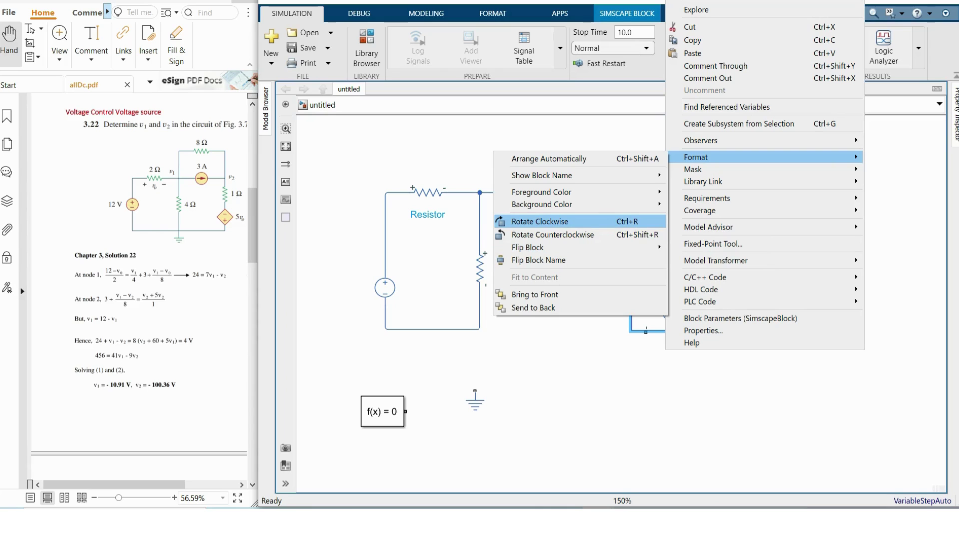
mouse_move(599, 248)
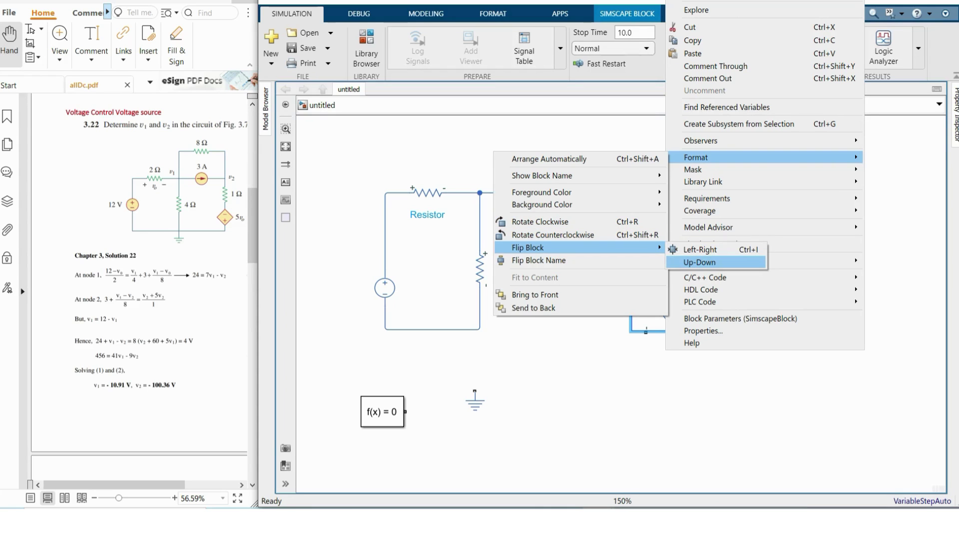
click(699, 261)
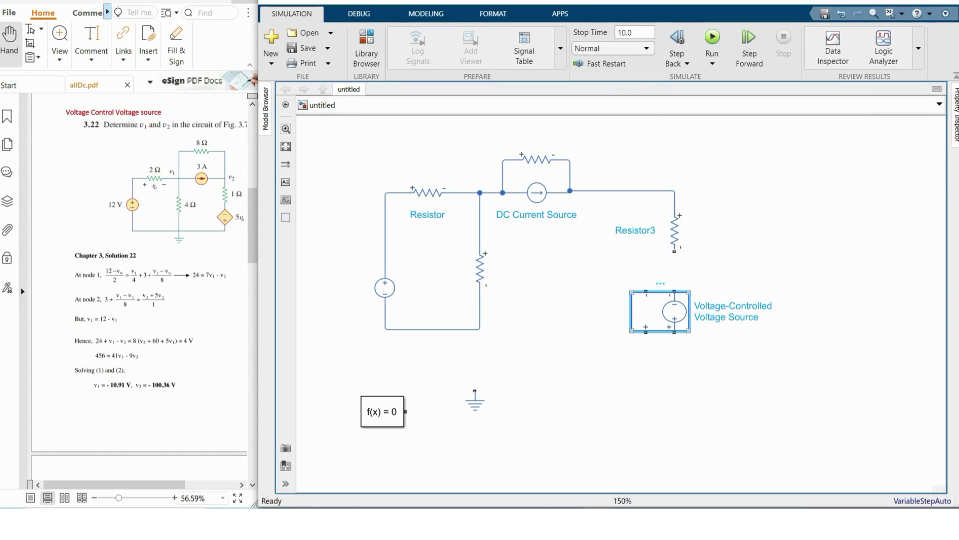
Wire the controlled source's output between Resistor3 and the circuit's bottom node, and connect the Electrical Reference and Solver Configuration to that node
drag(675, 251, 675, 291)
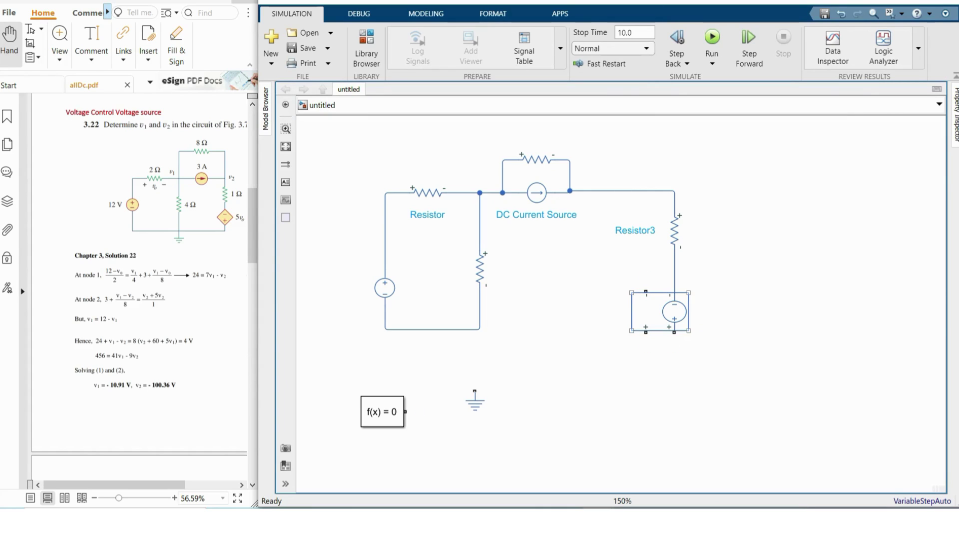
drag(675, 331, 479, 328)
drag(475, 391, 475, 329)
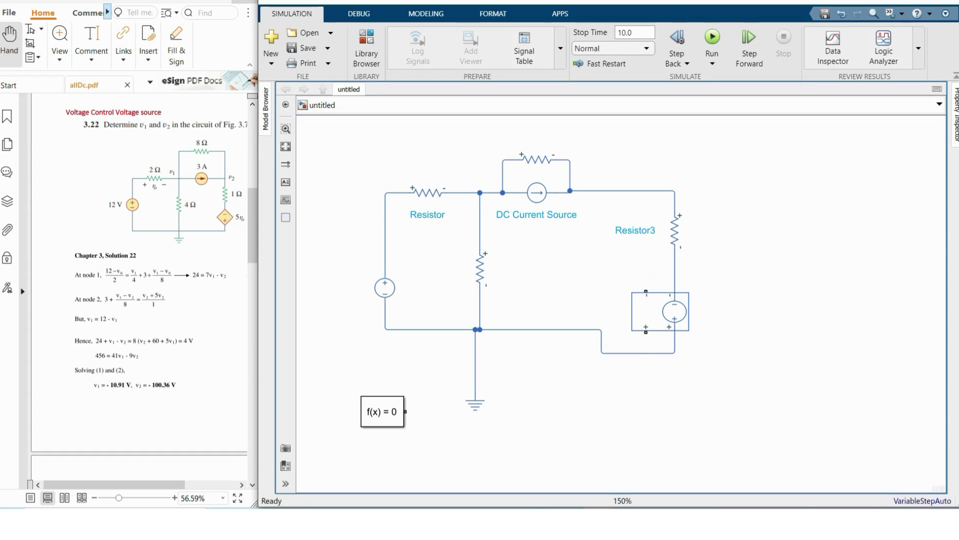
mouse_move(382, 411)
mouse_down()
mouse_move(377, 382)
mouse_move(475, 379)
mouse_up()
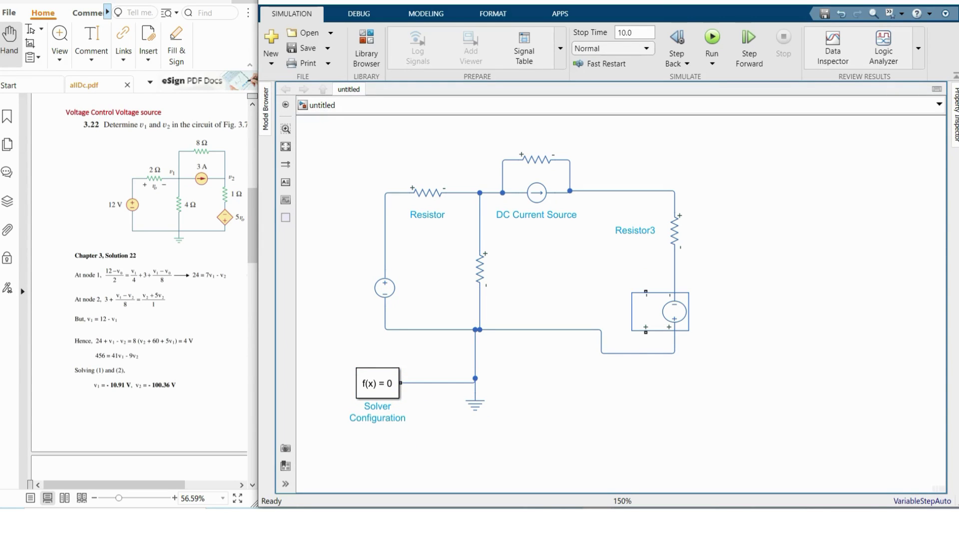
Connect the voltage-controlled voltage source's control terminals across the first resistor and set its gain to 5
drag(646, 331, 407, 210)
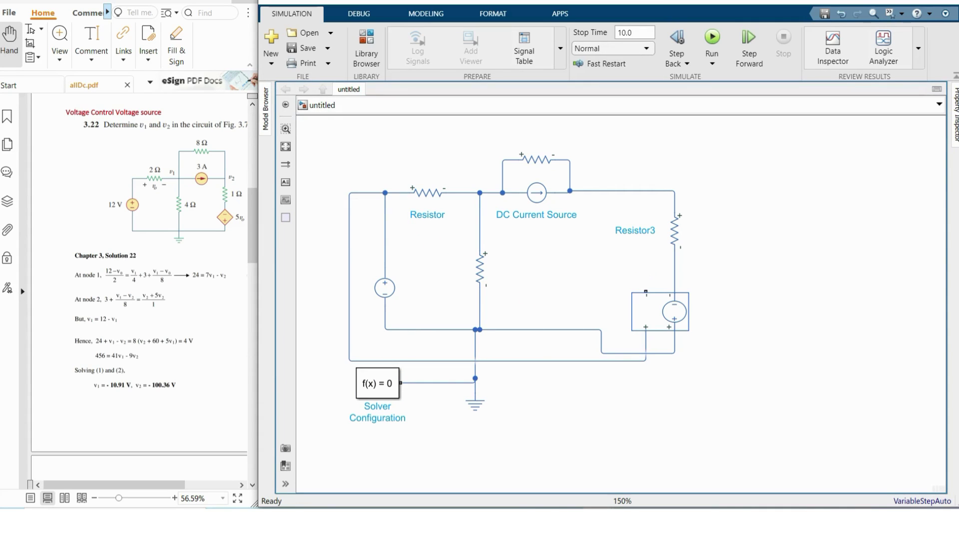
drag(646, 291, 442, 193)
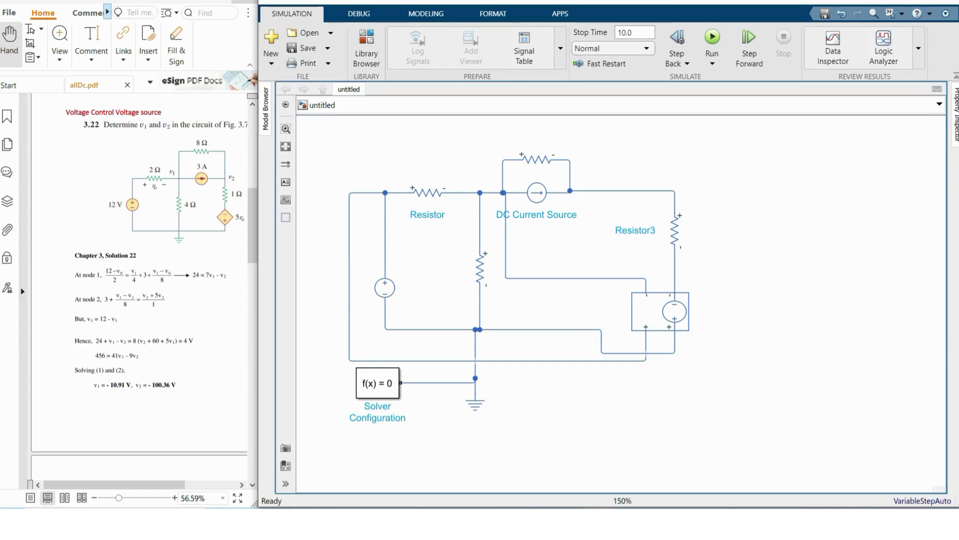
double_click(633, 329)
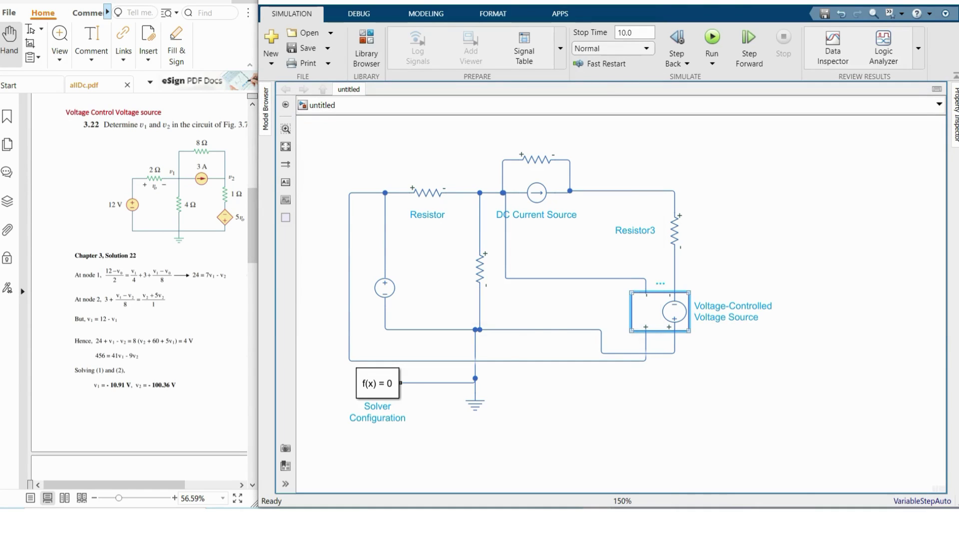
text(5)
key(Return)
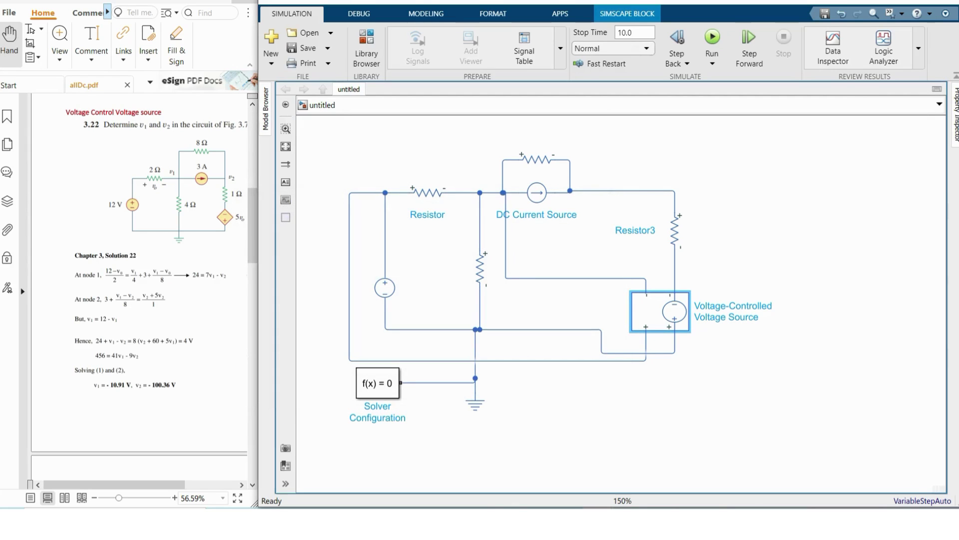
Set the DC voltage source to 12 V and the first resistor to 2 Ohm
double_click(385, 287)
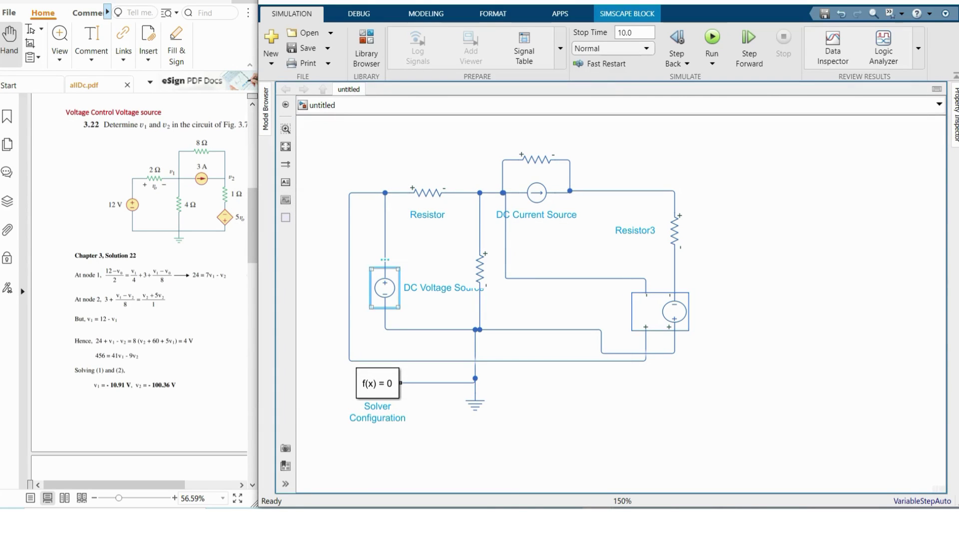
text(12)
key(Return)
click(427, 192)
double_click(427, 192)
key(BackSpace)
text(2)
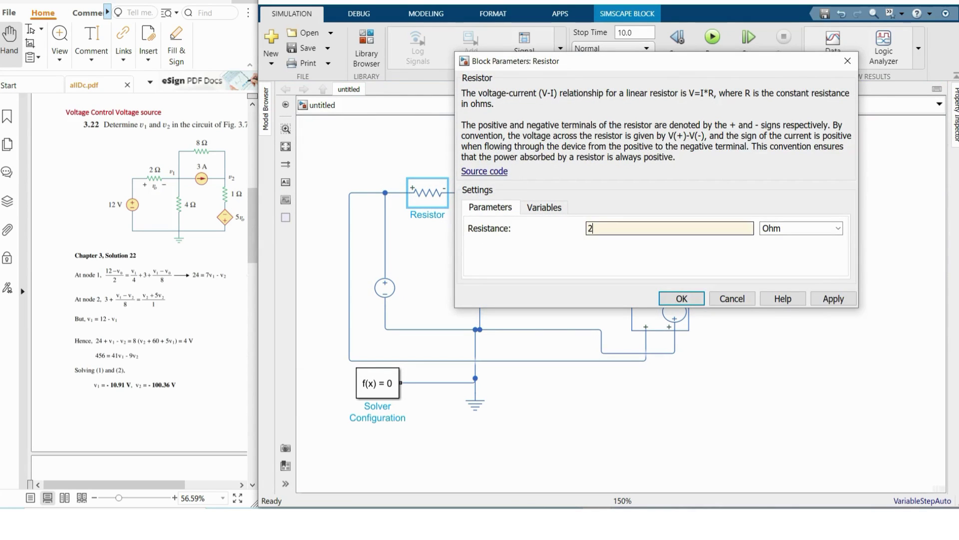
key(Return)
Set the upper resistor to 8 Ohm and the DC current source to 3 A, following the problem's circuit
double_click(537, 159)
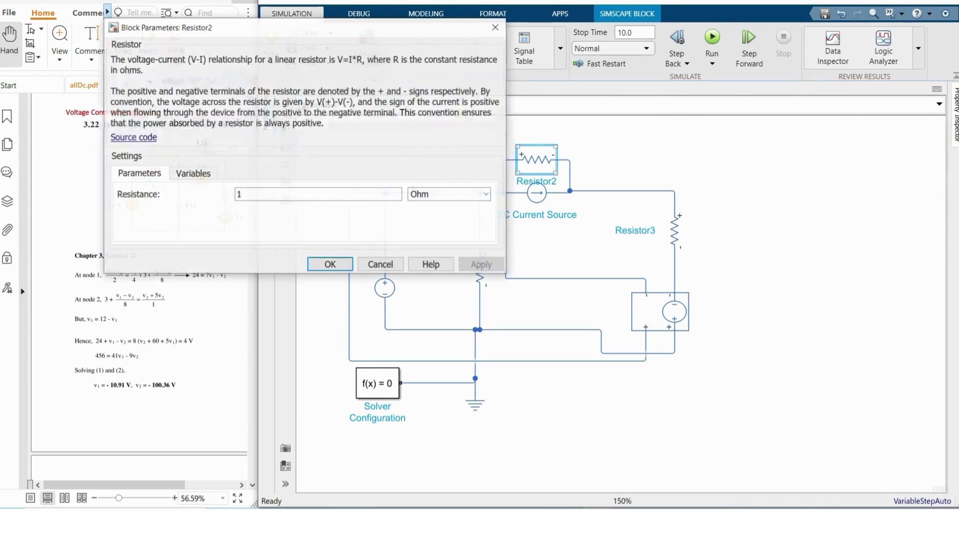
key(Return)
double_click(537, 192)
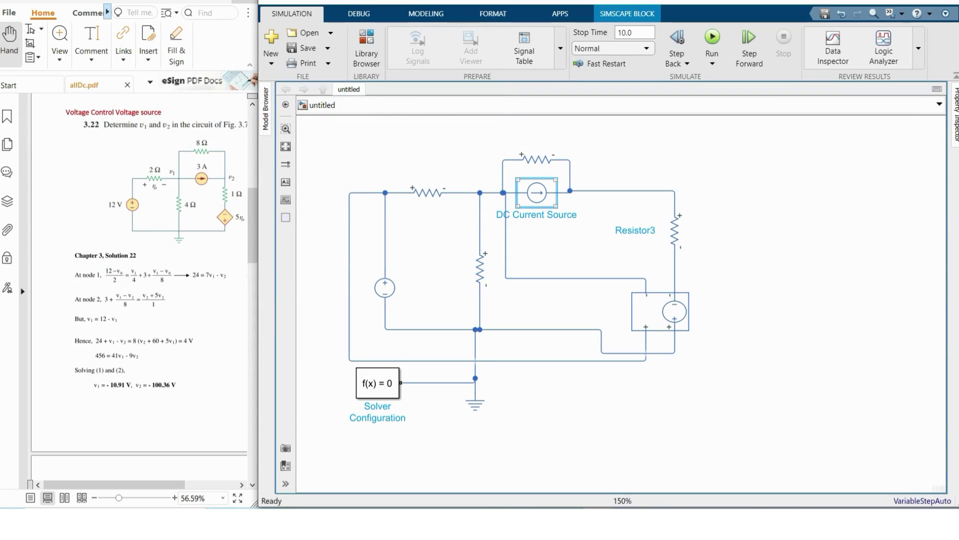
key(Return)
Set the middle vertical resistor to 4 Ohm and accept 1 Ohm for Resistor3
double_click(480, 268)
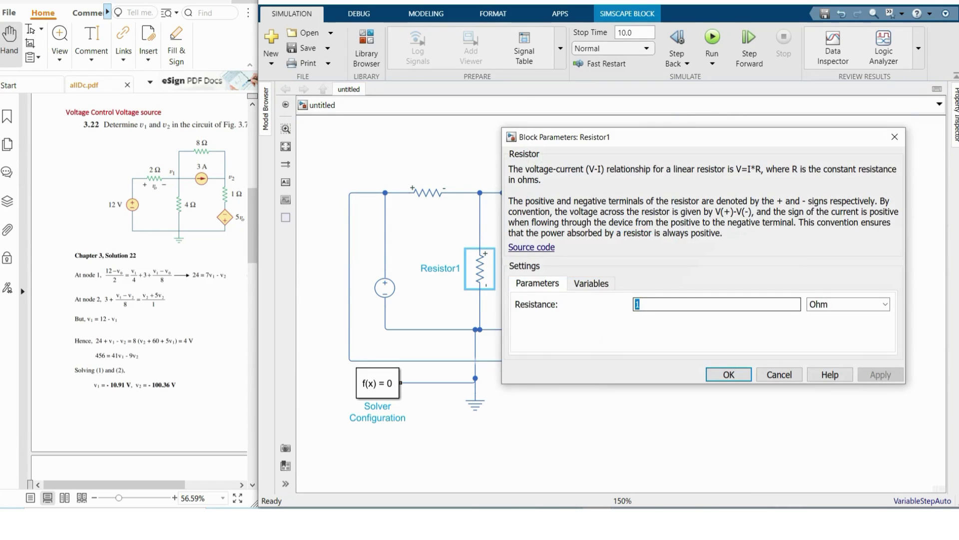
key(Return)
double_click(674, 230)
double_click(675, 230)
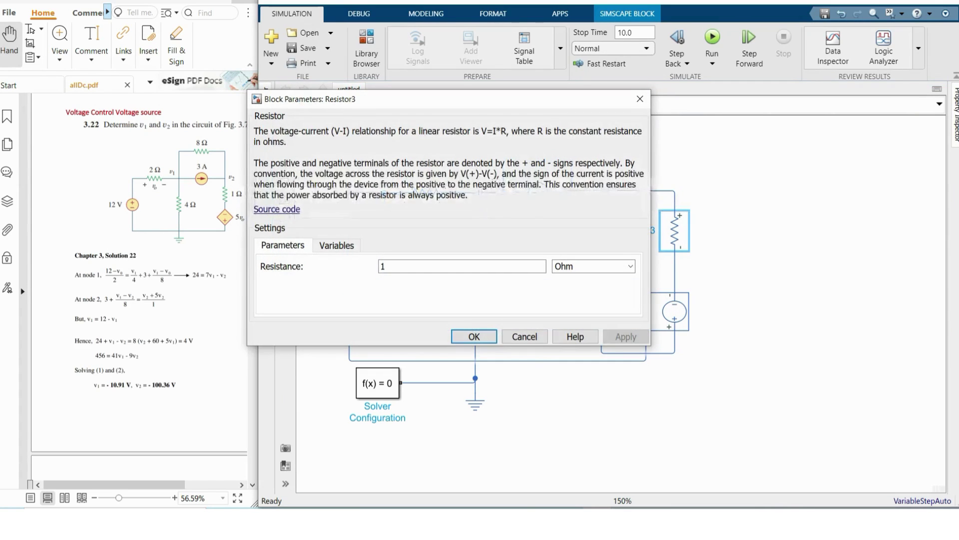
click(474, 336)
click(838, 292)
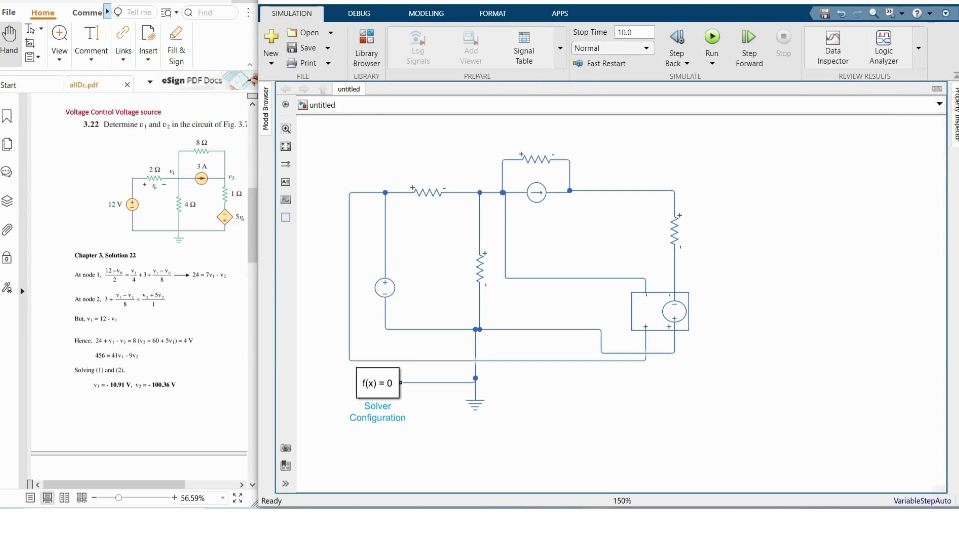
Place two Simscape Voltage Sensor blocks, one above the first resistor and one beyond Resistor3, and delete the surplus copy
click(366, 48)
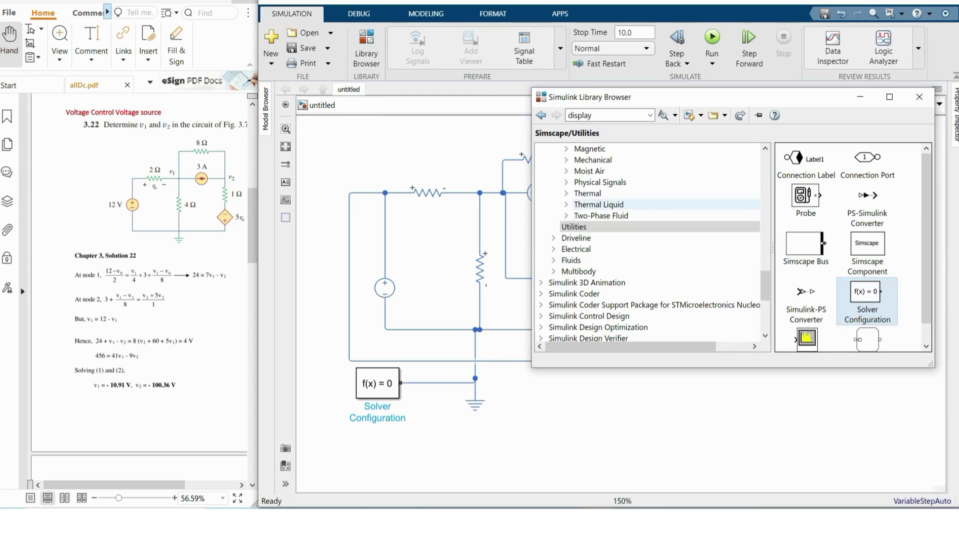
scroll(650, 238, up, 4)
click(615, 226)
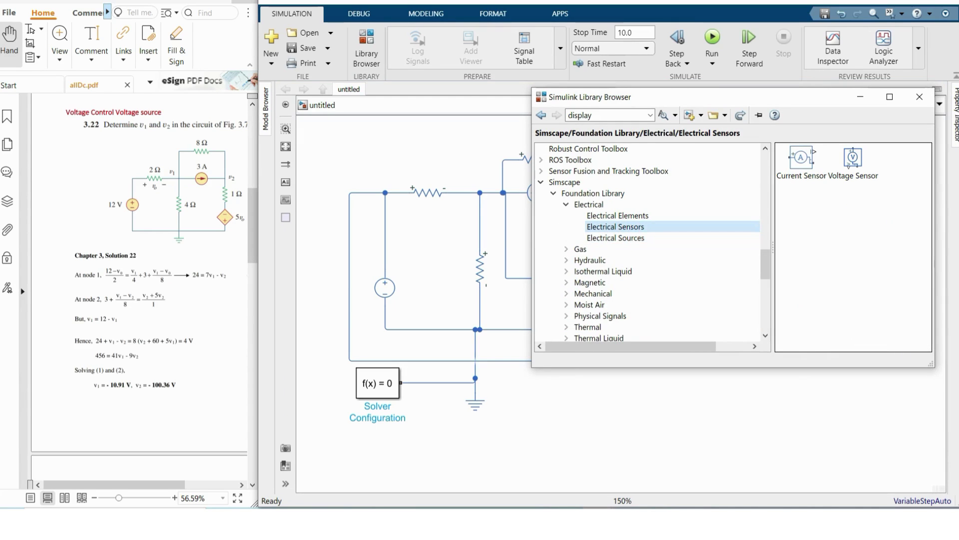
drag(853, 159, 789, 173)
drag(413, 154, 317, 142)
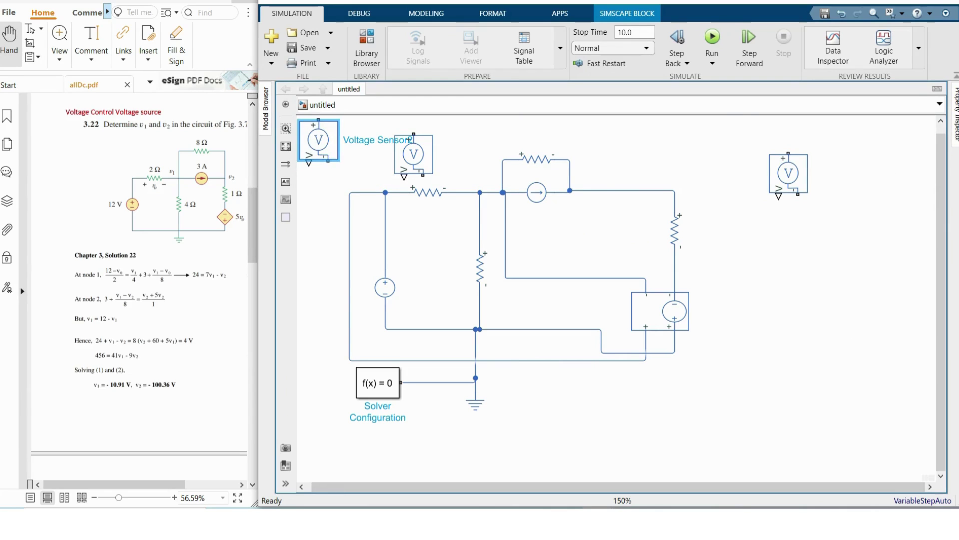
key(Delete)
click(285, 146)
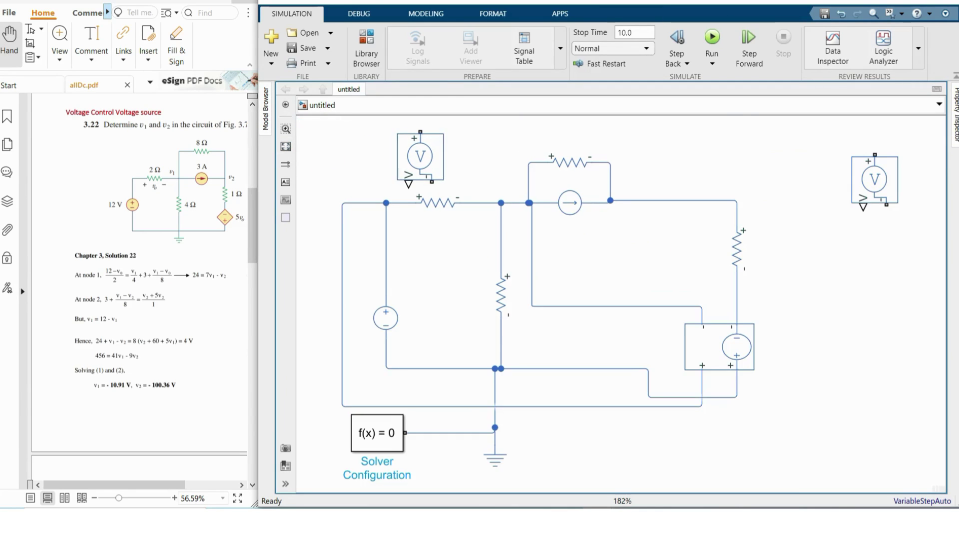
Connect the positive terminals of the two voltage sensors to nodes v1 and v2
scroll(425, 153, down, 1)
click(422, 155)
drag(422, 155, 503, 206)
drag(858, 198, 660, 218)
Copy the Electrical Reference next to each voltage sensor and connect the copies to the sensors' negative terminals
mouse_move(503, 459)
mouse_down()
mouse_move(487, 182)
mouse_move(811, 235)
mouse_up()
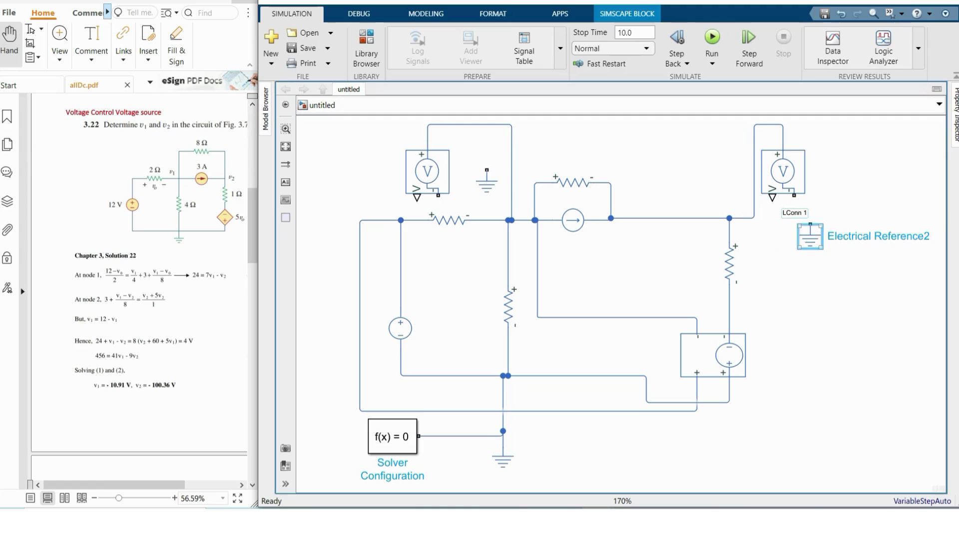
drag(795, 195, 811, 224)
drag(487, 170, 411, 160)
click(286, 146)
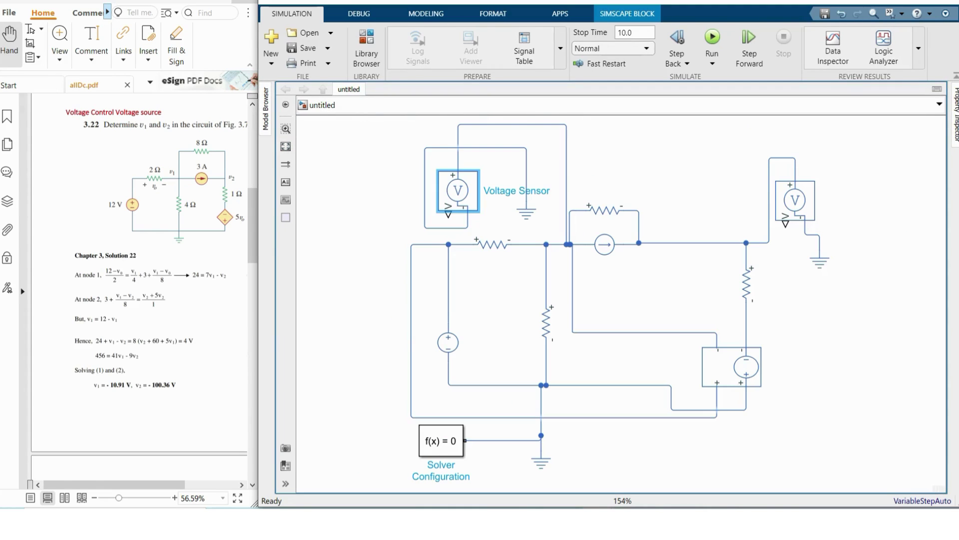
Place two PS-Simulink Converter blocks from the Simscape utilities, one near each voltage sensor
click(366, 48)
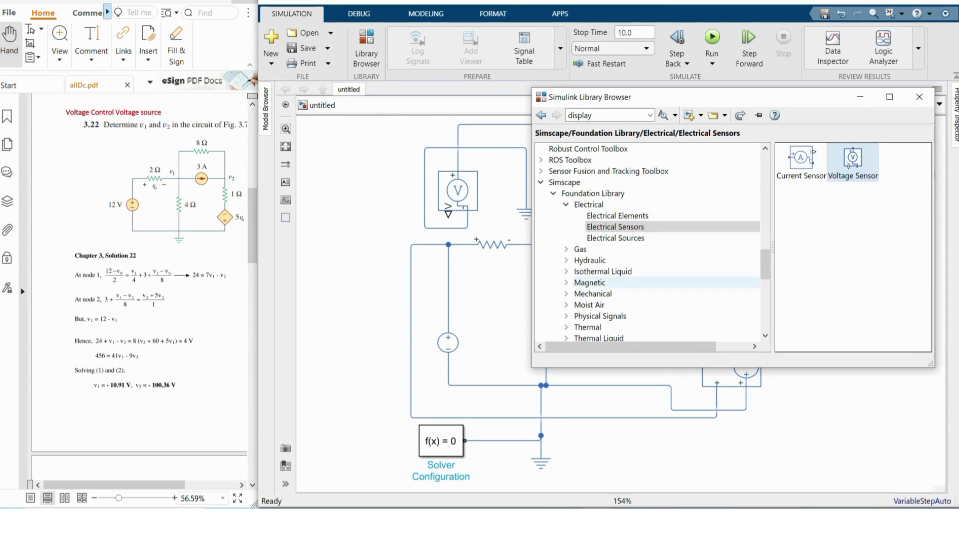
scroll(649, 215, down, 4)
scroll(649, 215, up, 4)
click(564, 181)
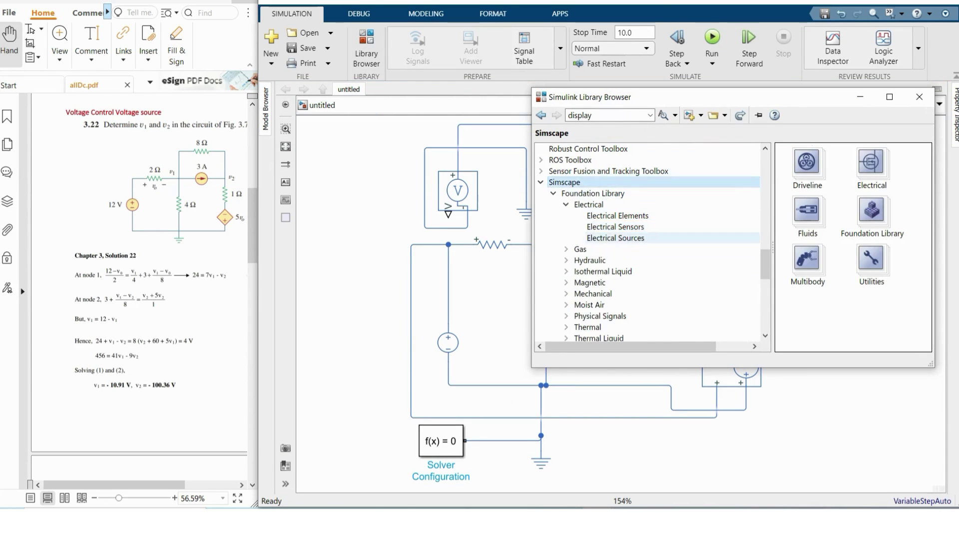
scroll(616, 238, down, 3)
click(574, 260)
drag(867, 195, 889, 225)
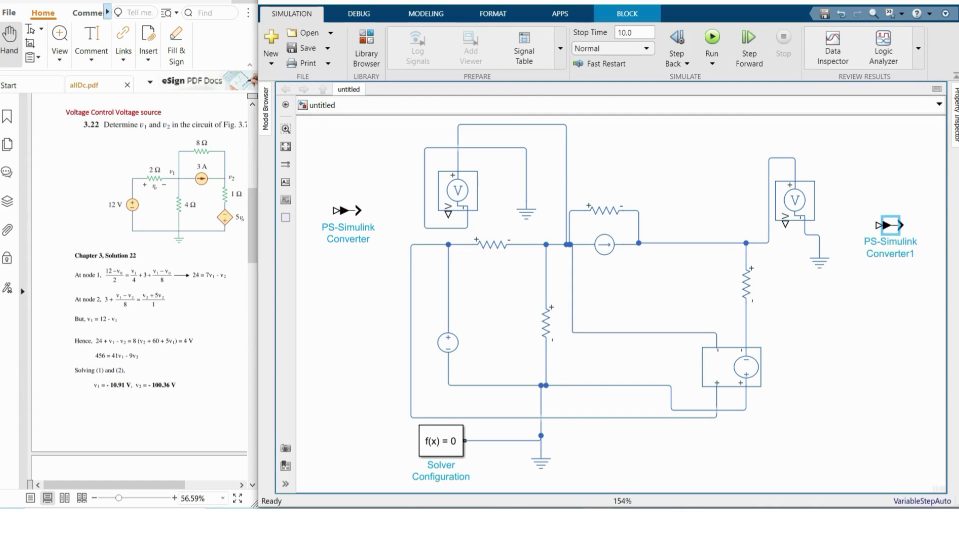
click(850, 300)
Place two Display blocks from the Simulink sinks, one below each PS-Simulink Converter
click(367, 47)
scroll(649, 216, up, 12)
scroll(650, 240, up, 5)
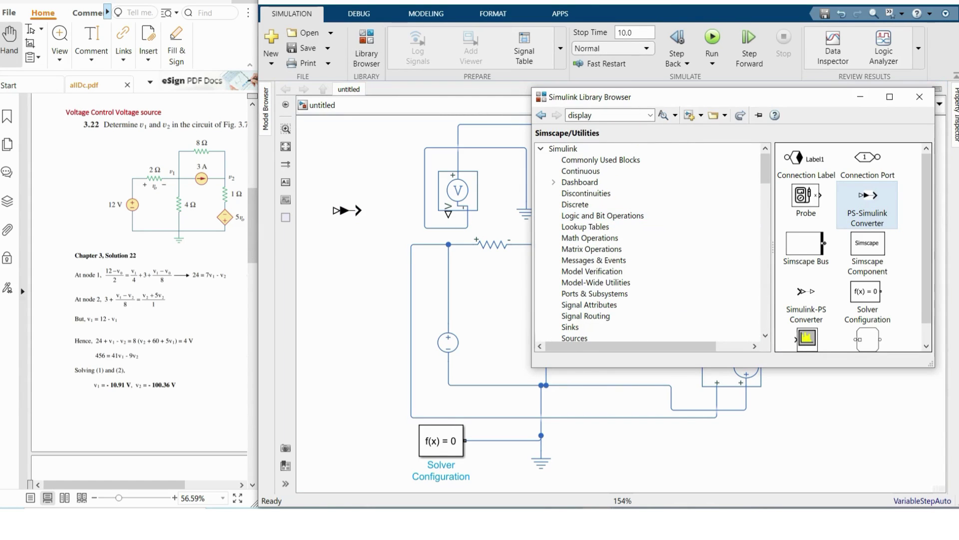
click(570, 316)
drag(806, 152, 930, 313)
click(286, 146)
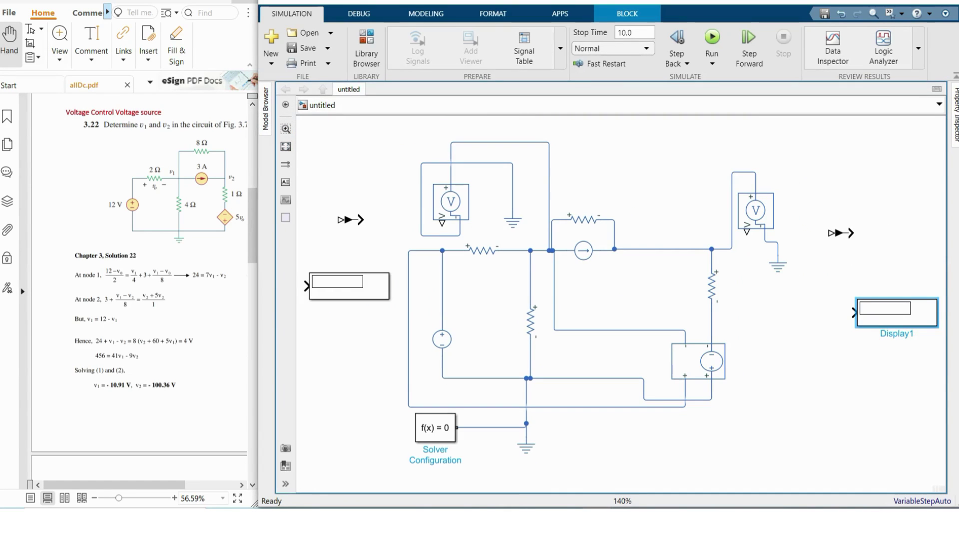
Wire each voltage sensor's output through its converter to its display and run the simulation
drag(442, 223, 306, 286)
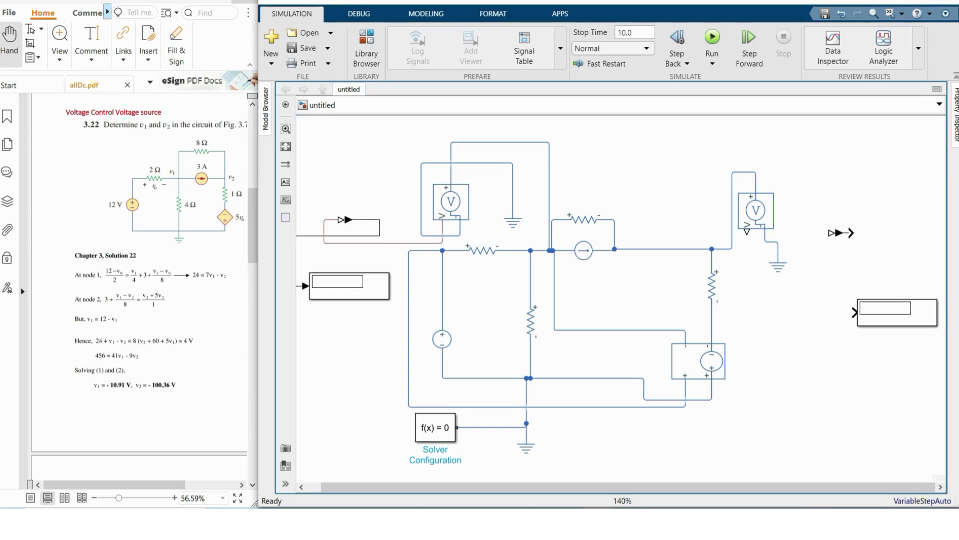
drag(831, 233, 750, 242)
drag(849, 233, 853, 312)
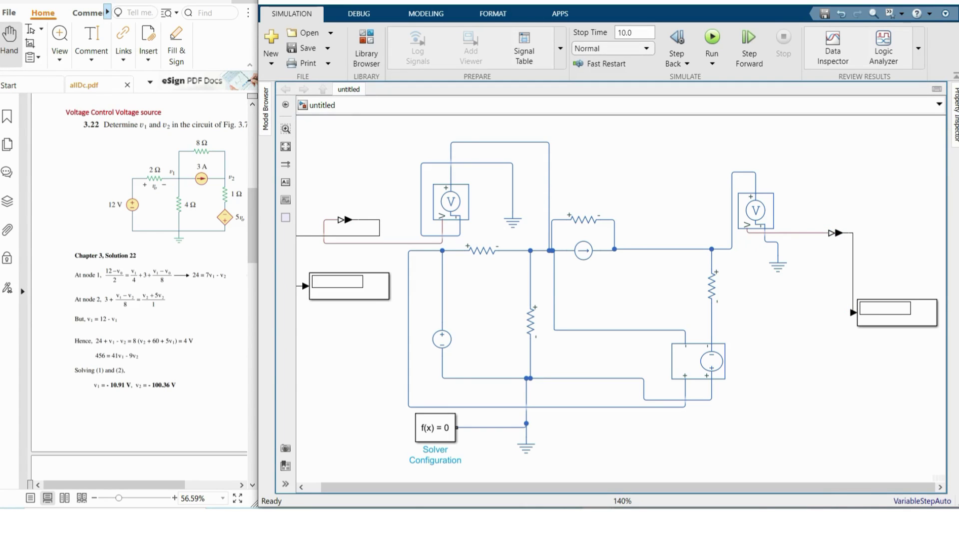
key(space)
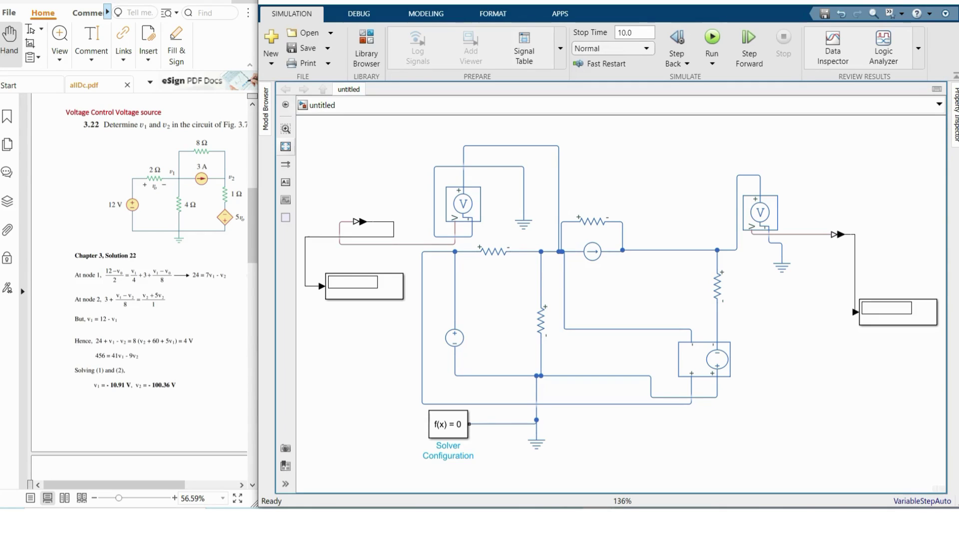
key(ctrl+t)
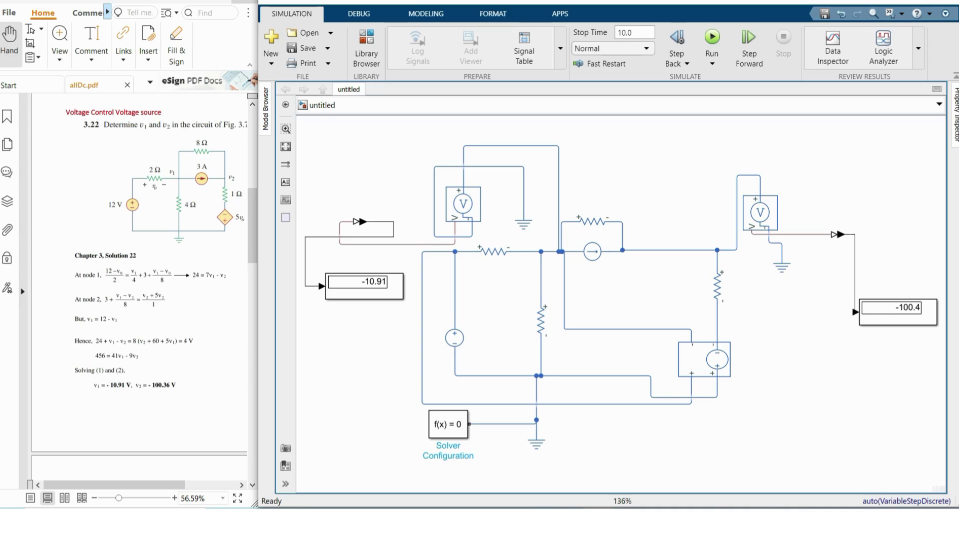
Bring the Practice Problem 3.4 circuit into view in the PDF and delete the entire previous circuit from the model
scroll(139, 284, down, 3)
scroll(139, 285, down, 1)
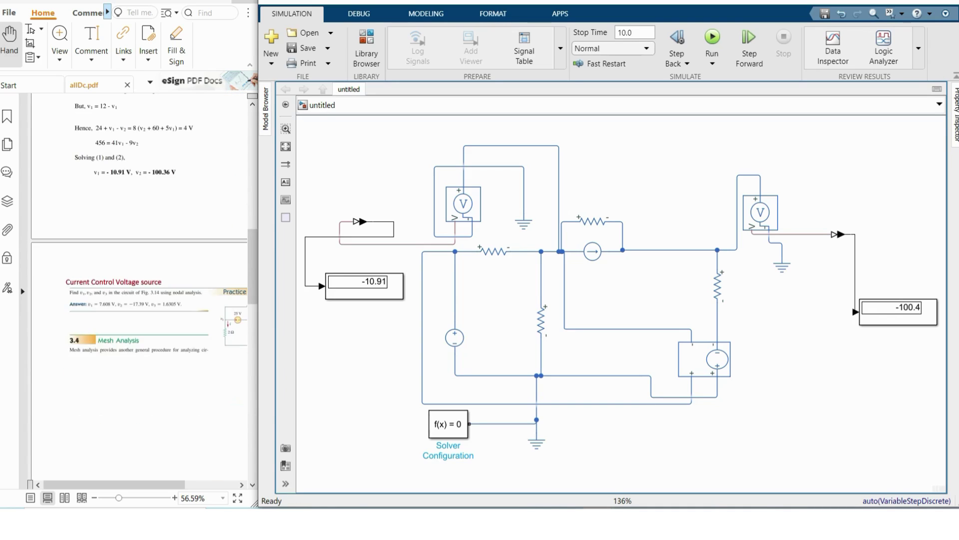
drag(114, 484, 165, 485)
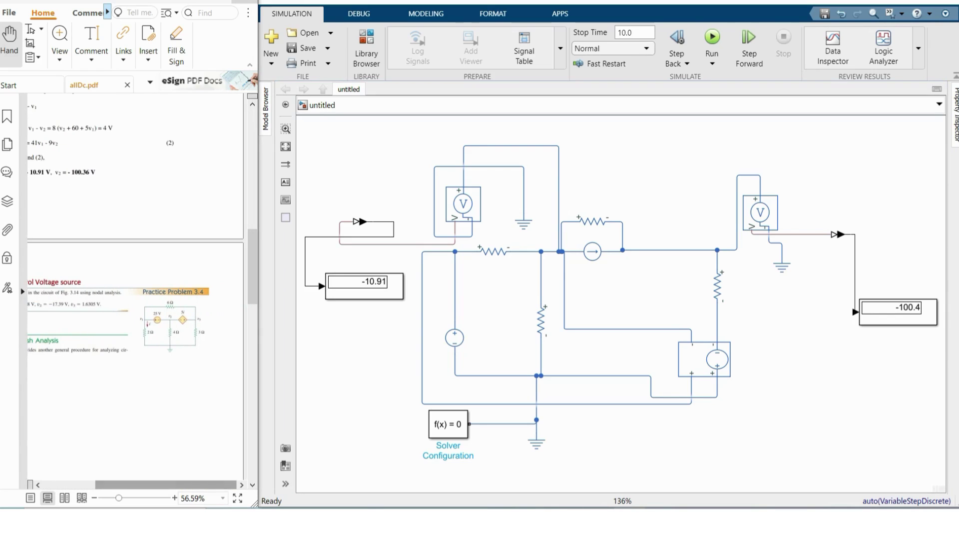
ctrl+scroll(172, 325, up, 3)
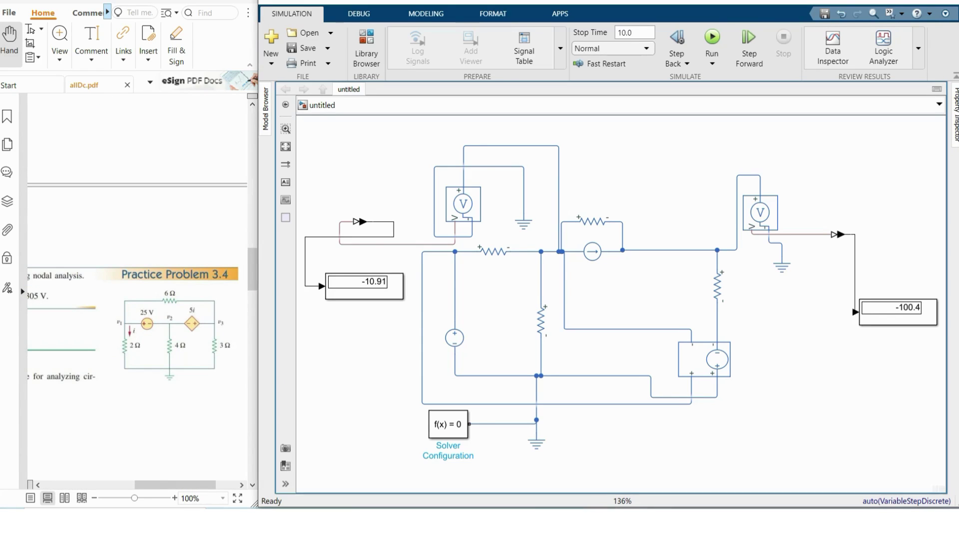
key(ctrl+a)
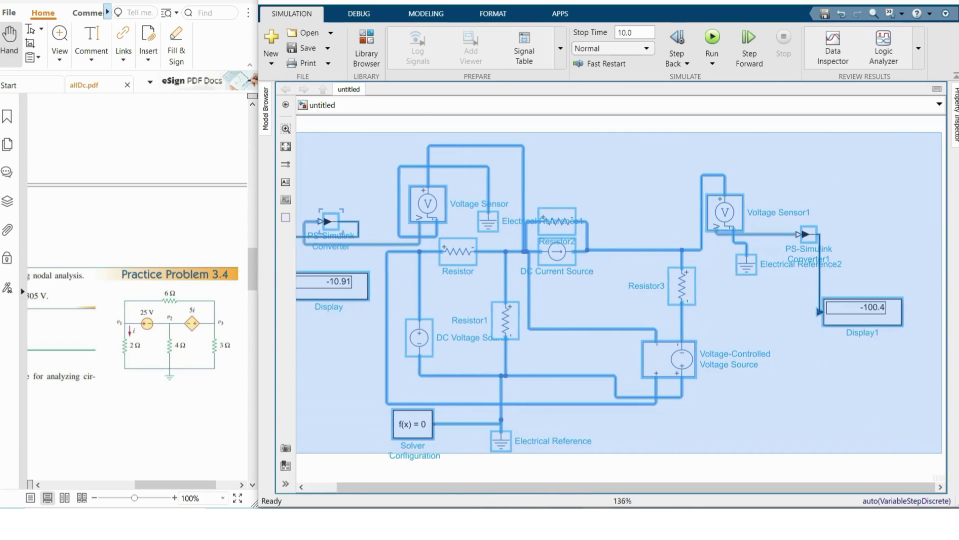
key(Delete)
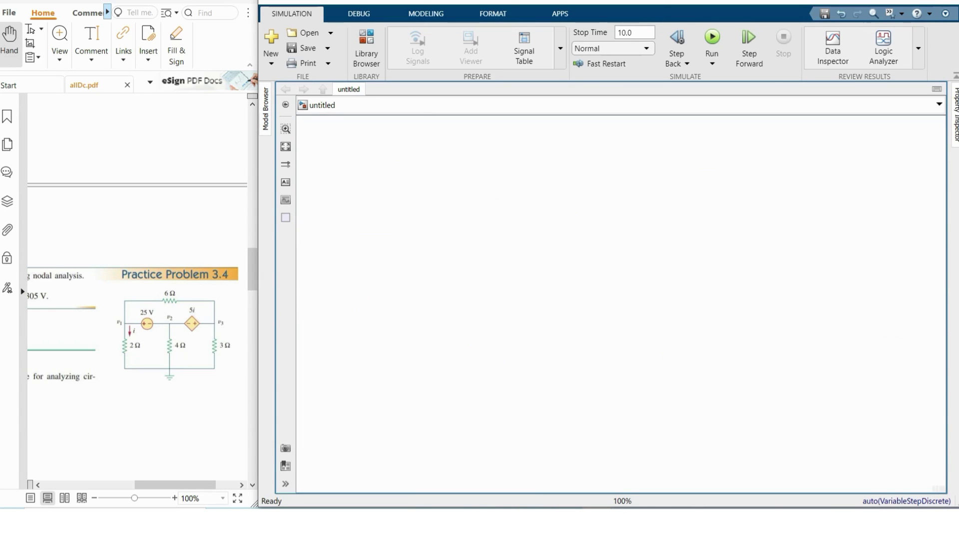
Place a Resistor from the Simscape electrical elements in the empty model
key(ctrl+shift+l)
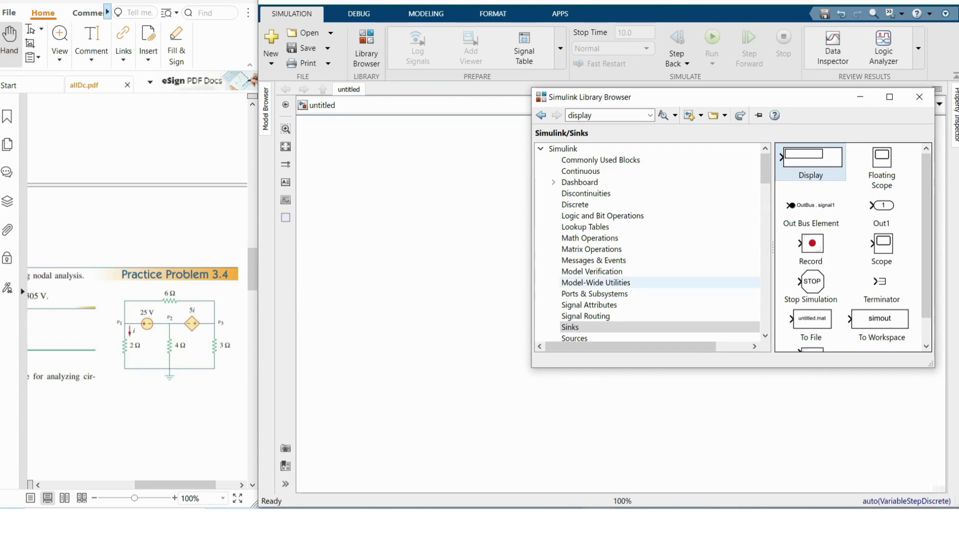
scroll(647, 226, down, 16)
click(617, 283)
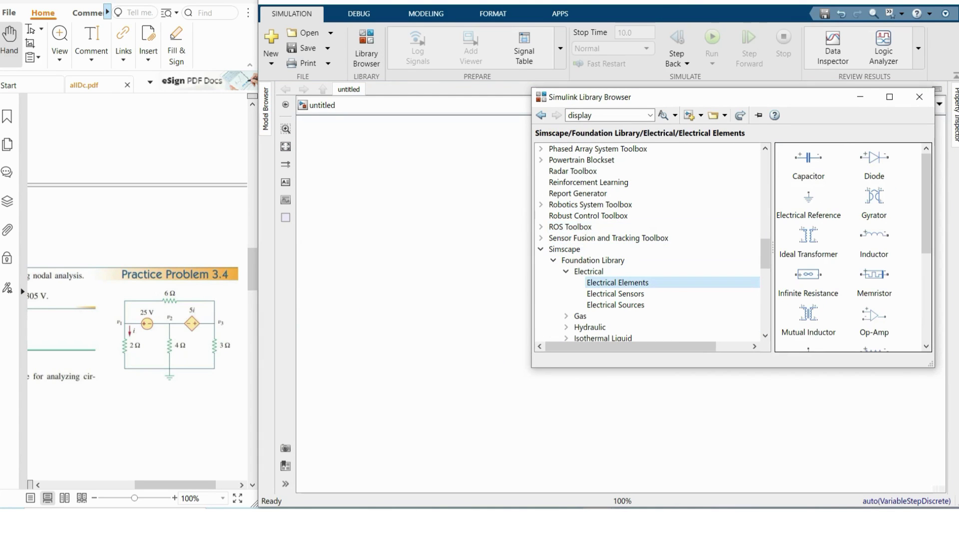
scroll(849, 250, down, 3)
drag(870, 221, 394, 252)
Place a DC Voltage Source and a Current-Controlled Voltage Source from the Simscape electrical sources in the model
click(366, 47)
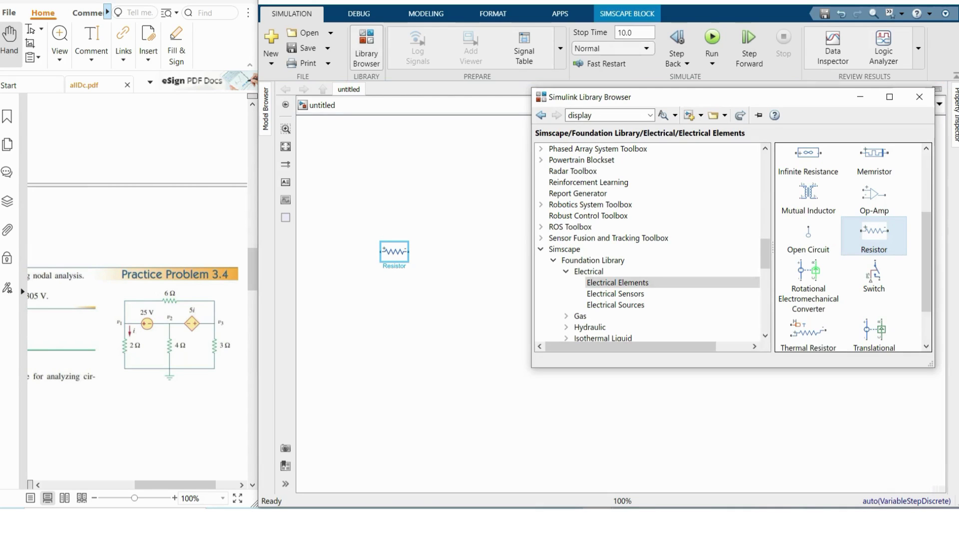
click(615, 304)
scroll(853, 247, down, 1)
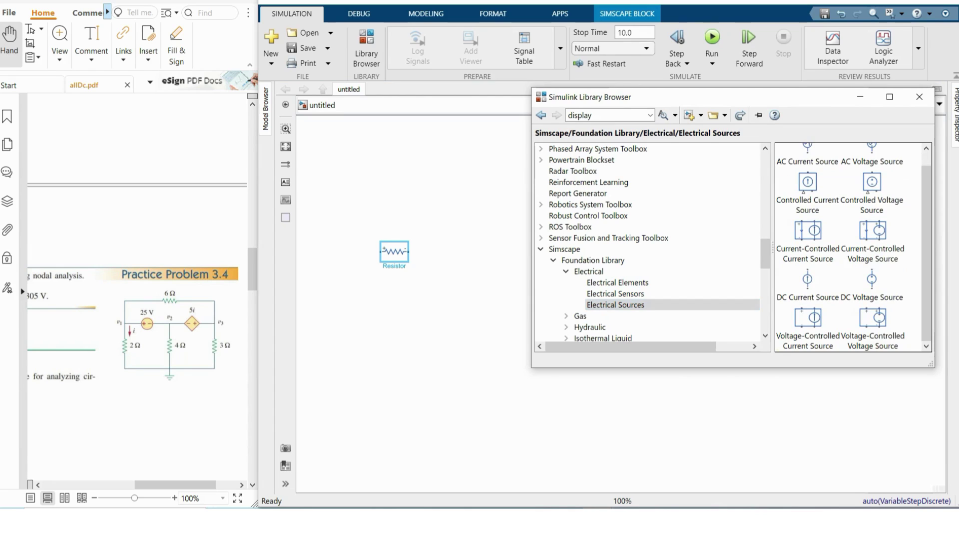
drag(872, 279, 433, 340)
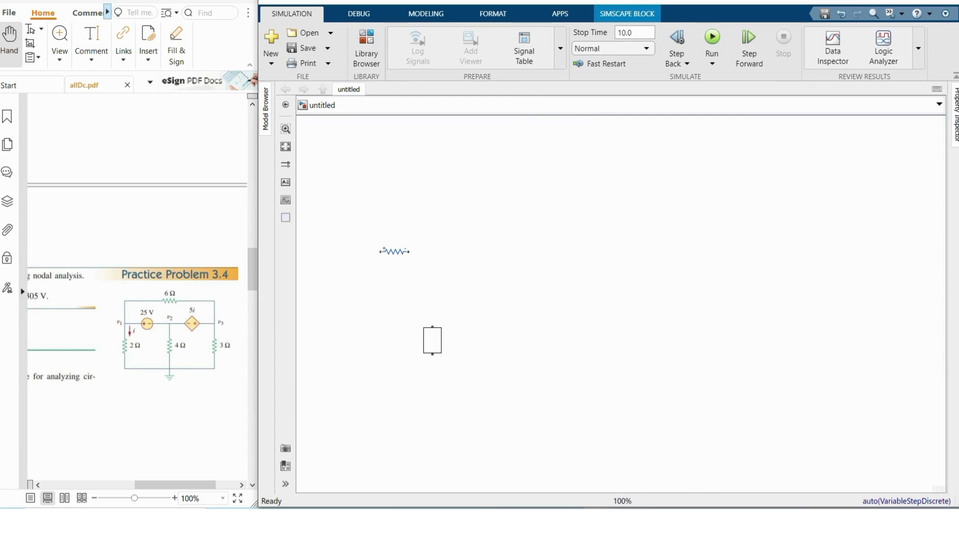
click(366, 48)
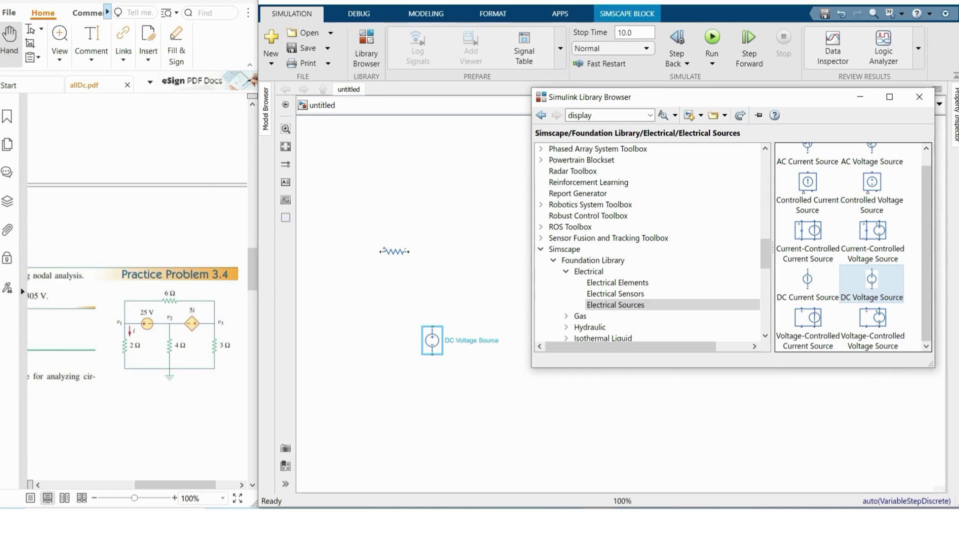
drag(873, 231, 718, 188)
Copy the resistor, stand both resistors upright side by side, and lay the DC voltage source horizontally between them with its positive terminal facing left
drag(394, 251, 448, 296)
key(ctrl+r)
key(ctrl+r)
drag(432, 340, 394, 270)
key(ctrl+shift+r)
key(Escape)
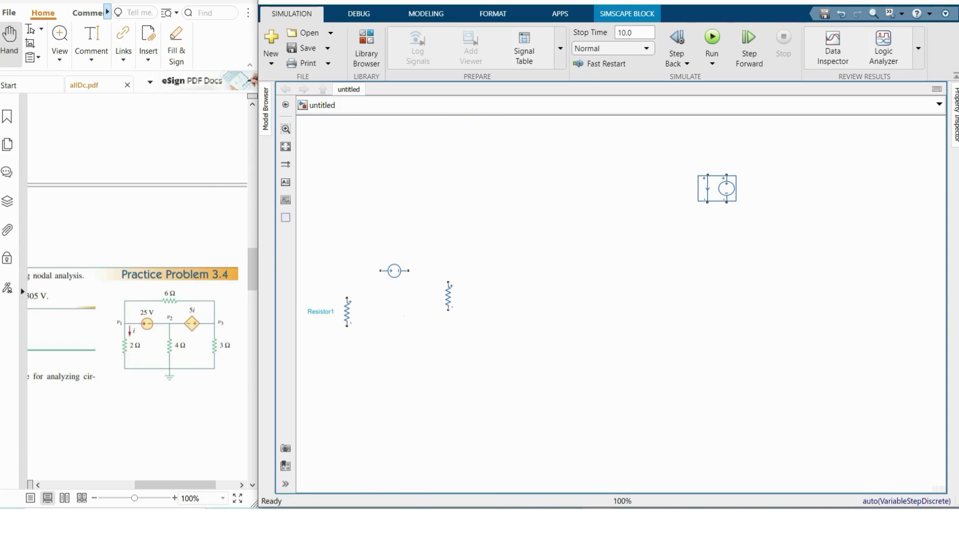
Copy a horizontal resistor above the DC voltage source and an upright resistor to the lower right of the existing one
drag(347, 311, 394, 229)
key(ctrl+r)
key(ctrl+r)
key(ctrl+r)
click(448, 296)
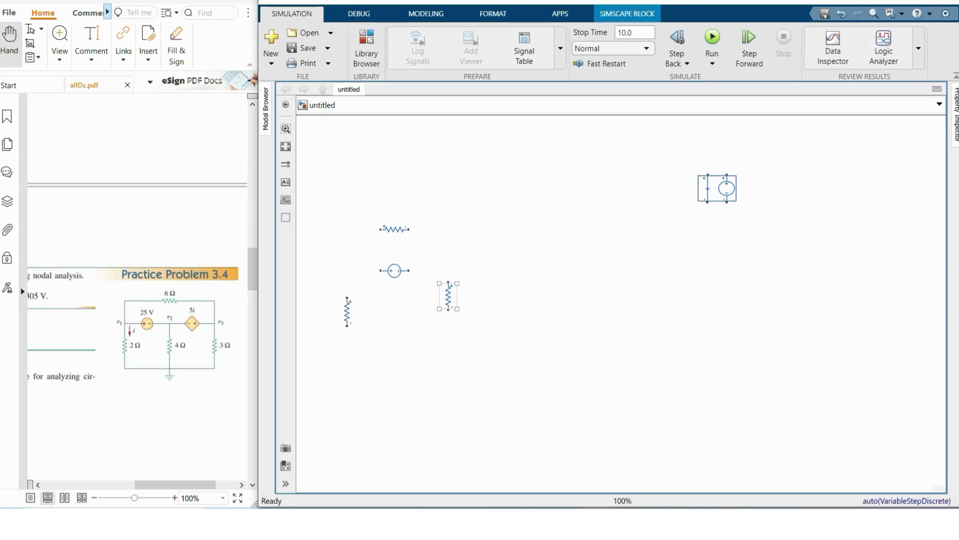
drag(448, 296, 547, 353)
Place the current-controlled voltage source above the rightmost resistor and rotate it so its positive terminals face right
drag(717, 188, 546, 261)
key(ctrl+r)
key(space)
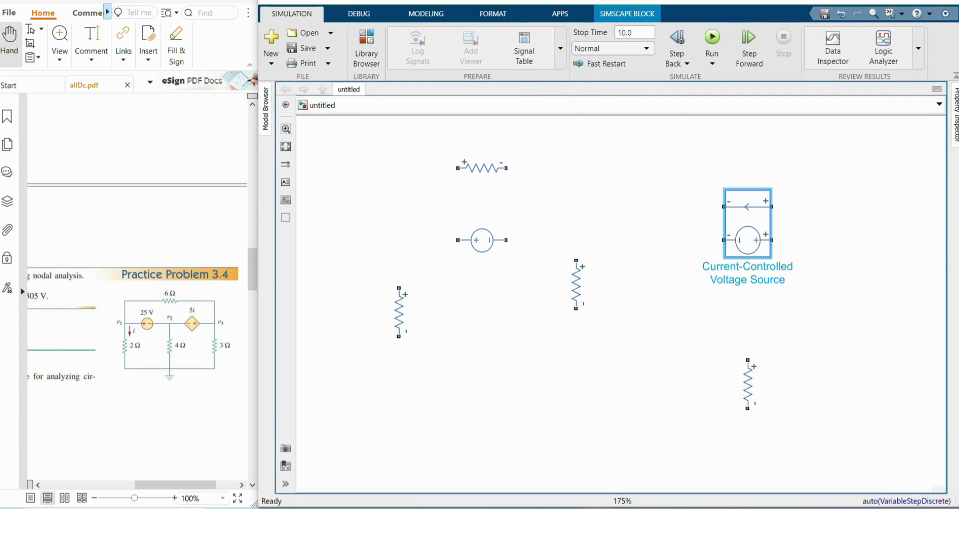
Place an Electrical Reference below the left resistor and a Solver Configuration block beside it
click(367, 48)
click(618, 282)
drag(808, 200, 409, 394)
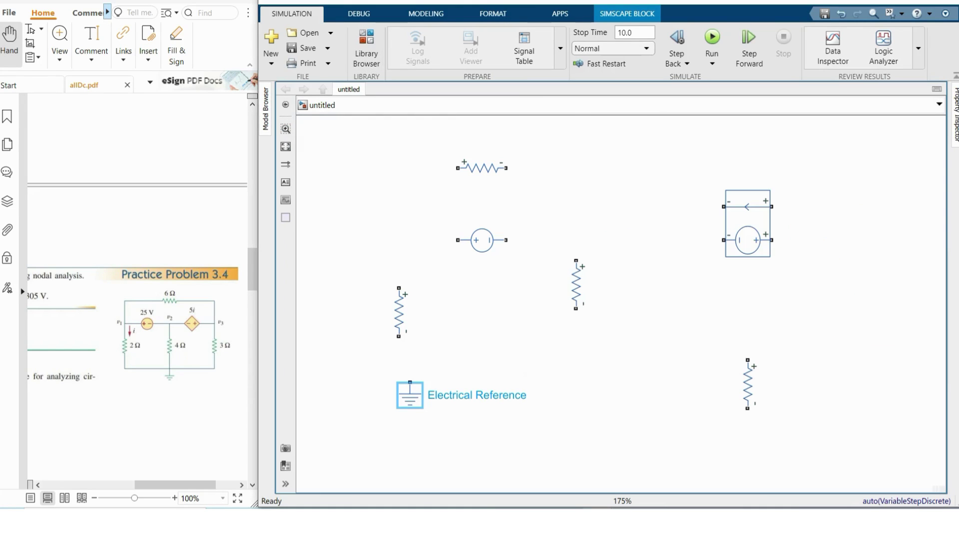
click(366, 47)
scroll(618, 282, down, 7)
click(574, 193)
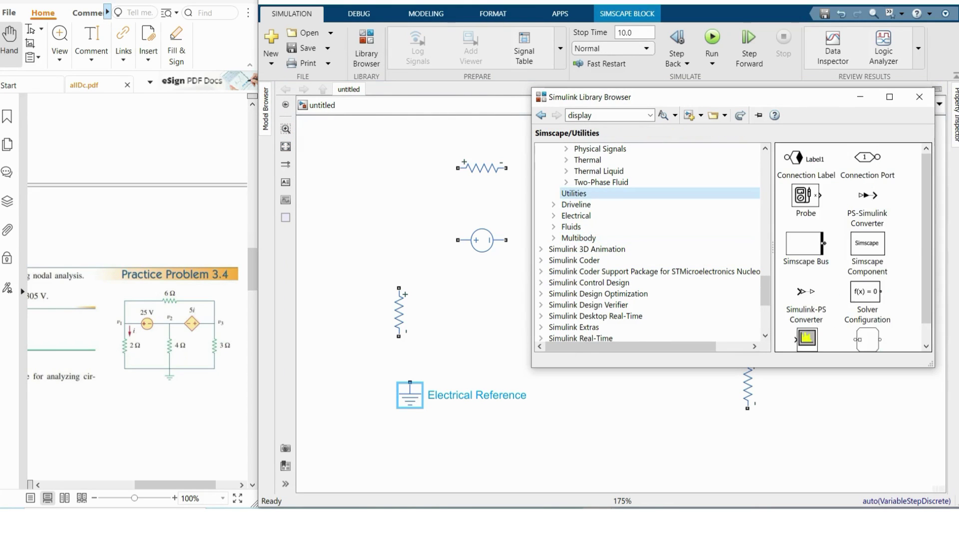
click(865, 310)
drag(865, 310, 446, 428)
key(space)
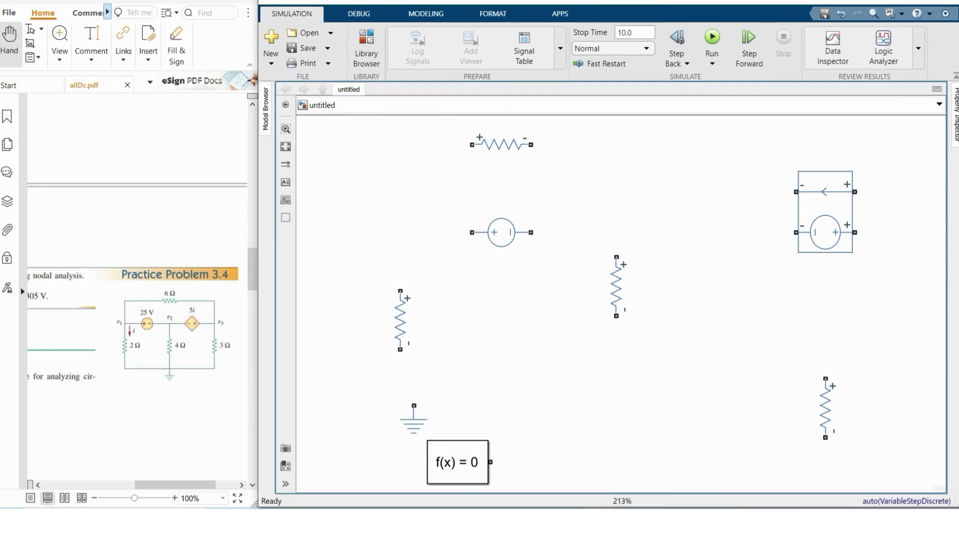
Wire the left resistor, DC voltage source and middle resistor into a loop, and connect the Electrical Reference and Solver Configuration to its lower wire
drag(400, 290, 472, 231)
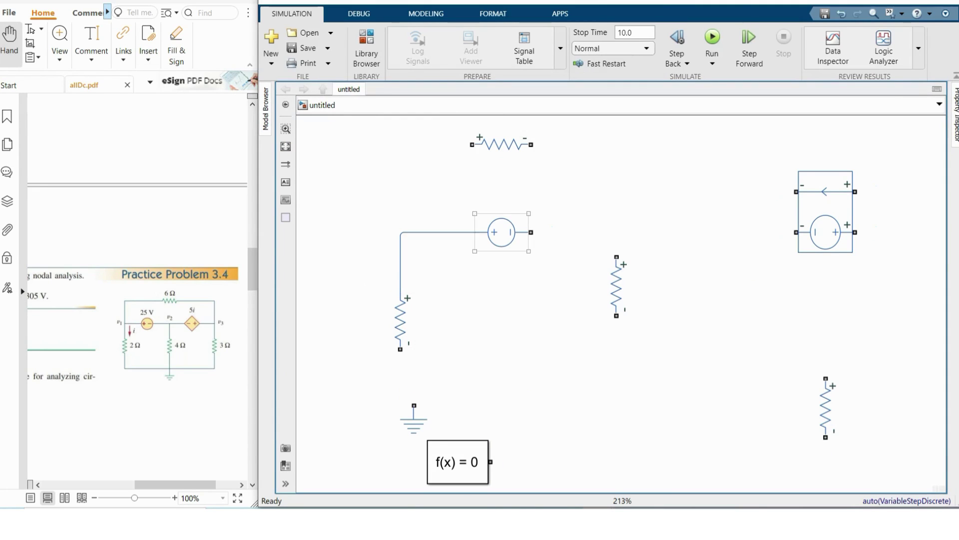
drag(531, 231, 616, 257)
drag(400, 349, 616, 316)
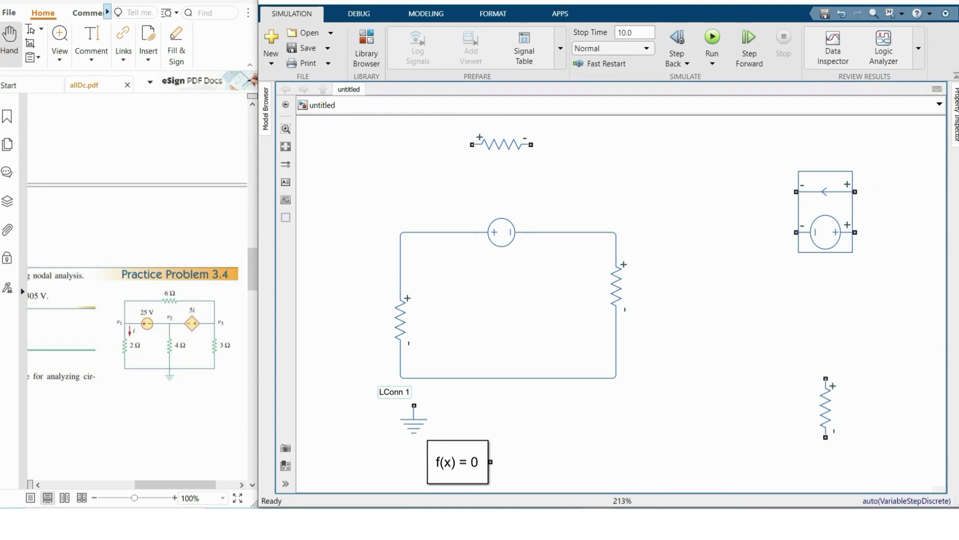
drag(414, 405, 413, 379)
drag(491, 461, 414, 386)
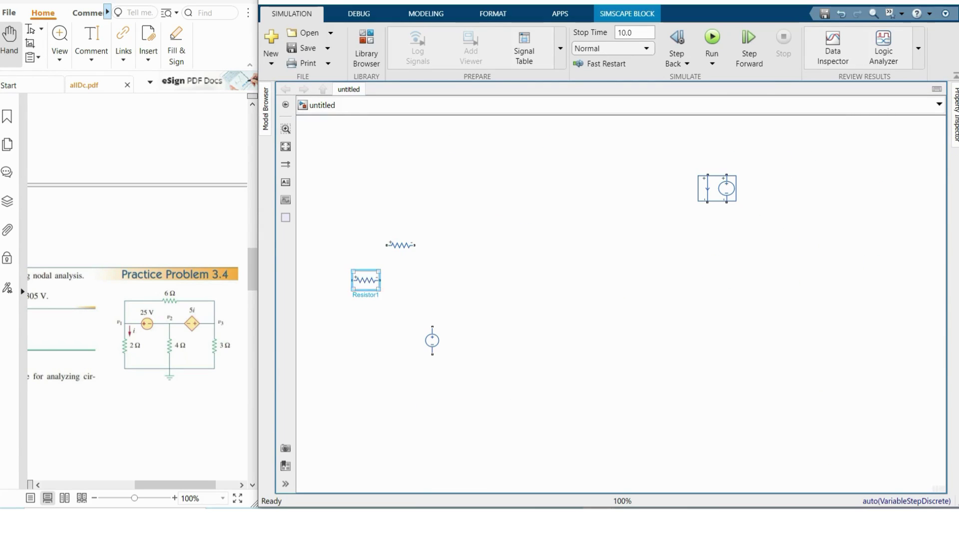
Stand both resistors upright around the horizontal DC voltage source and copy a horizontal resistor above it
key(ctrl+r)
drag(400, 245, 448, 296)
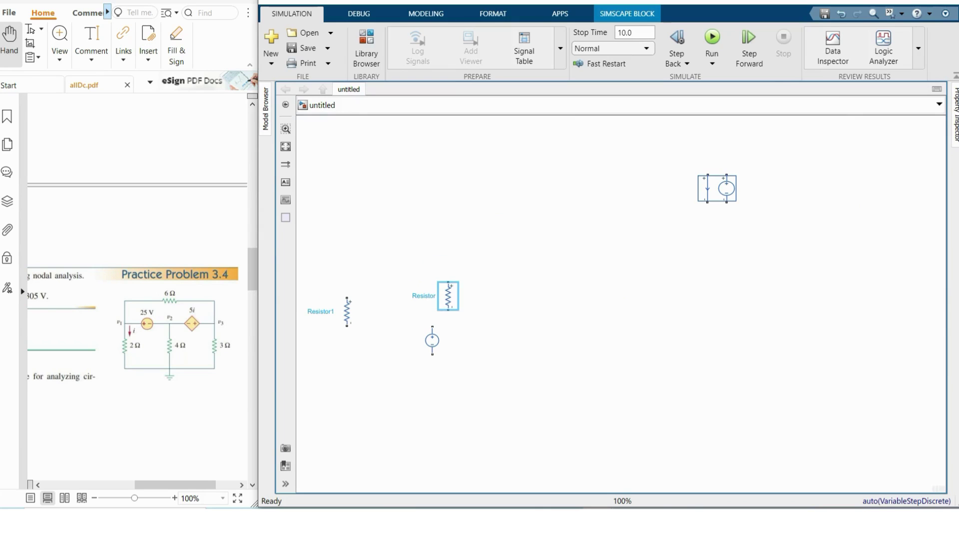
drag(432, 340, 395, 270)
key(ctrl+i)
key(ctrl+r)
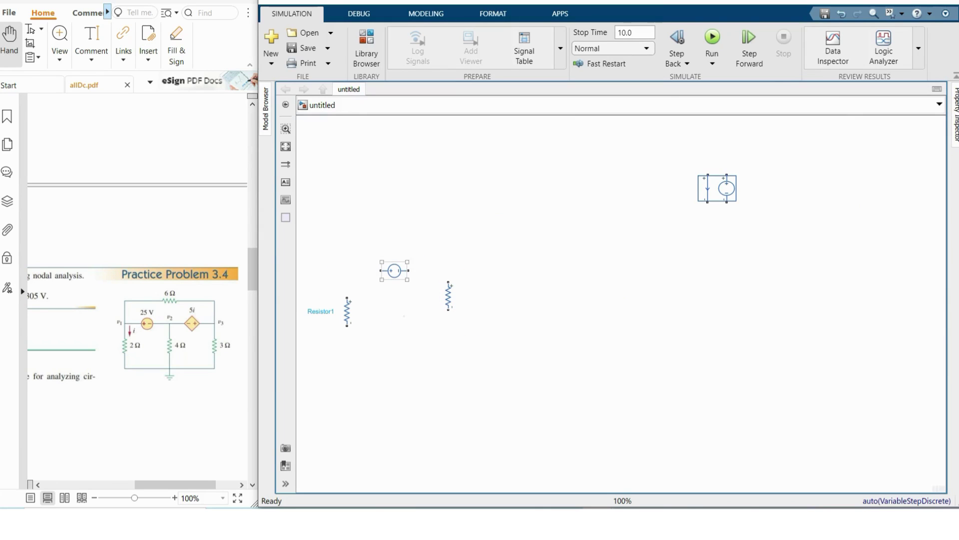
drag(347, 311, 394, 229)
key(ctrl+r)
key(ctrl+i)
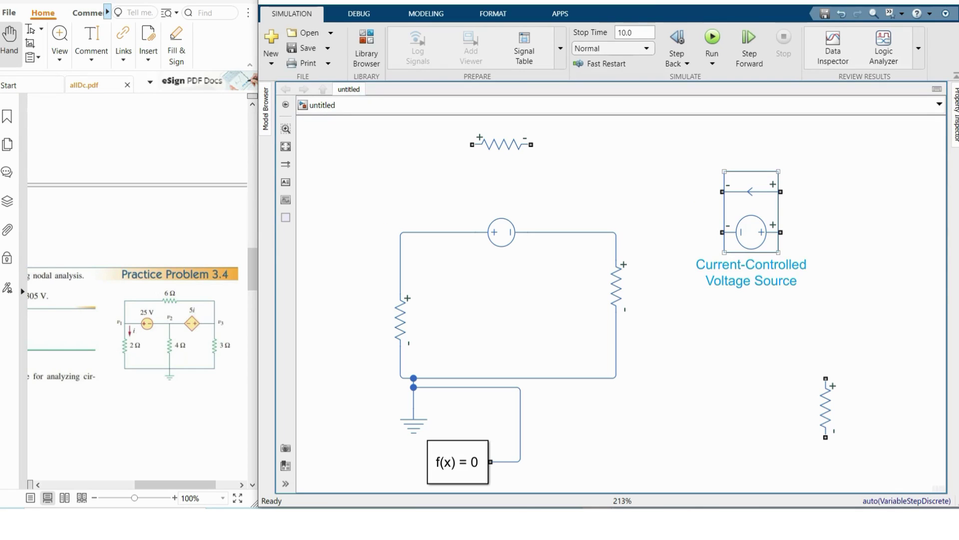
Wire the current-controlled voltage source's output between the middle node and the raised right resistor, and connect that resistor to the lower wire
drag(723, 232, 616, 232)
drag(826, 407, 832, 306)
drag(780, 232, 833, 277)
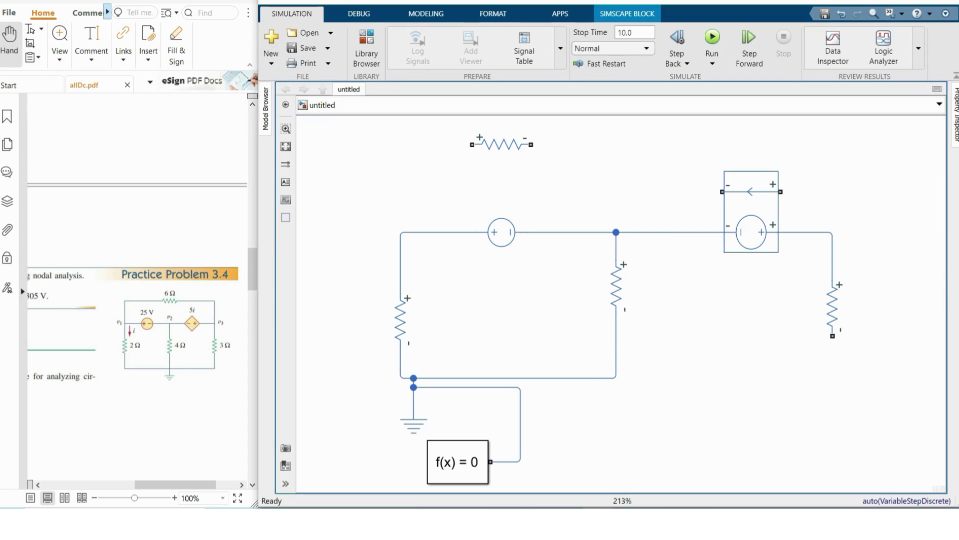
drag(833, 336, 616, 375)
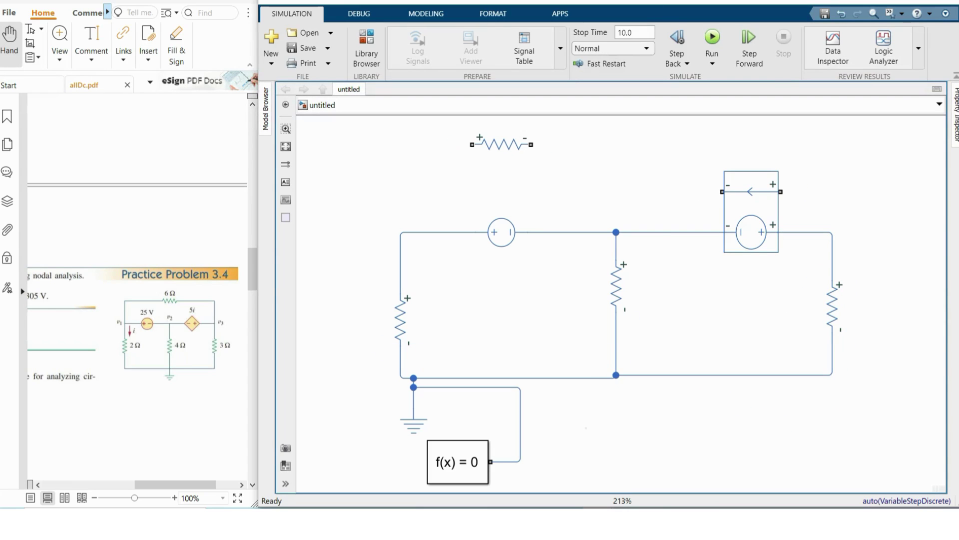
Connect the upper resistor between the left and right nodes and shift the left resistor slightly down
drag(472, 144, 401, 235)
drag(530, 144, 831, 234)
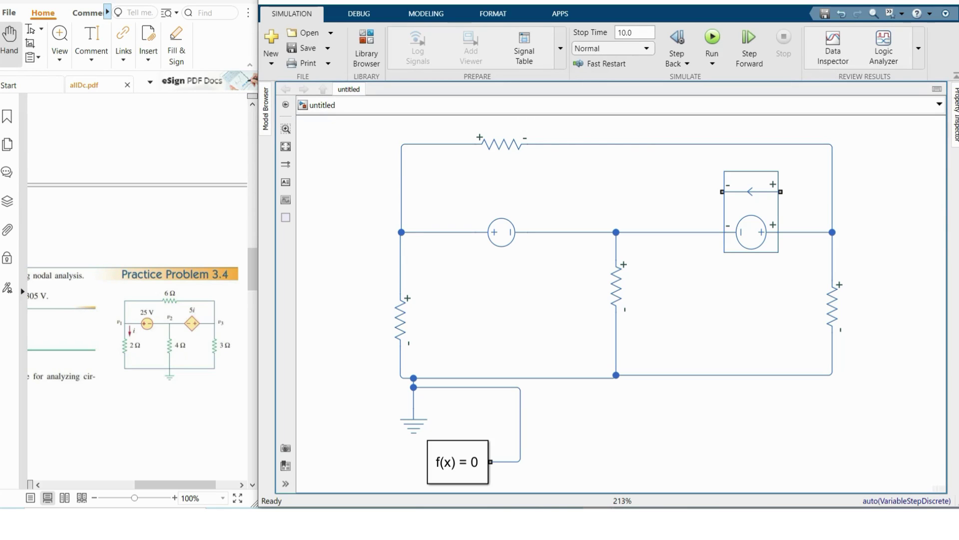
drag(400, 319, 400, 327)
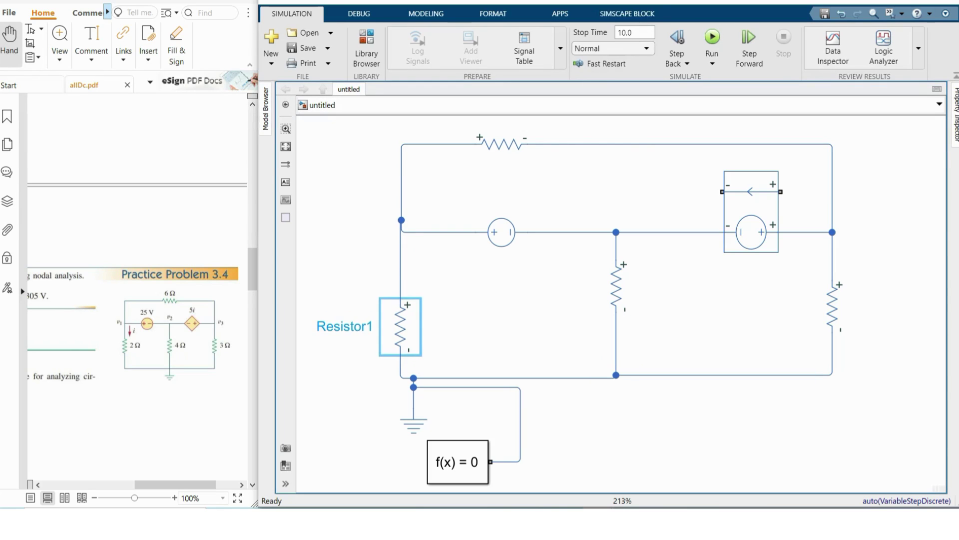
click(465, 264)
Set the left resistor and the DC voltage source to the values given in the Practice Problem 3.4 circuit
click(401, 326)
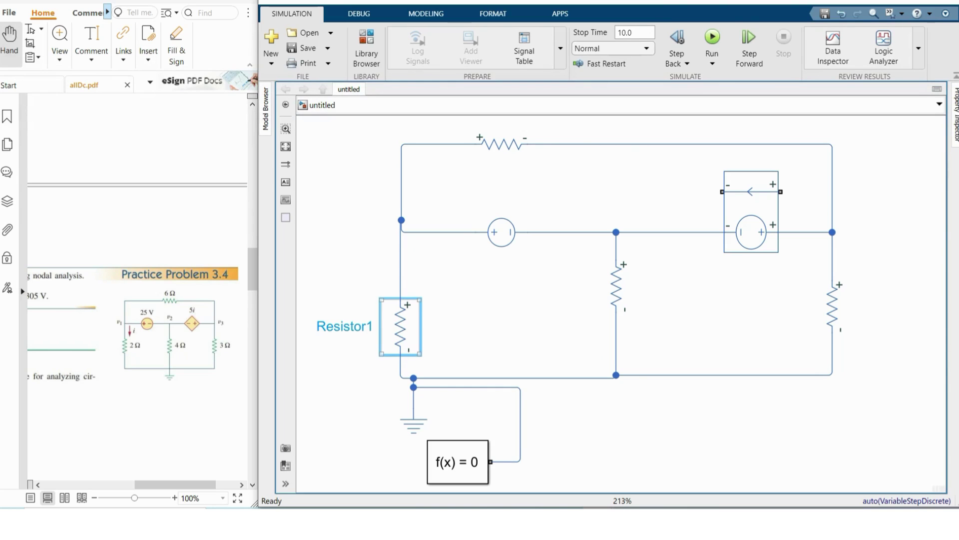
double_click(400, 327)
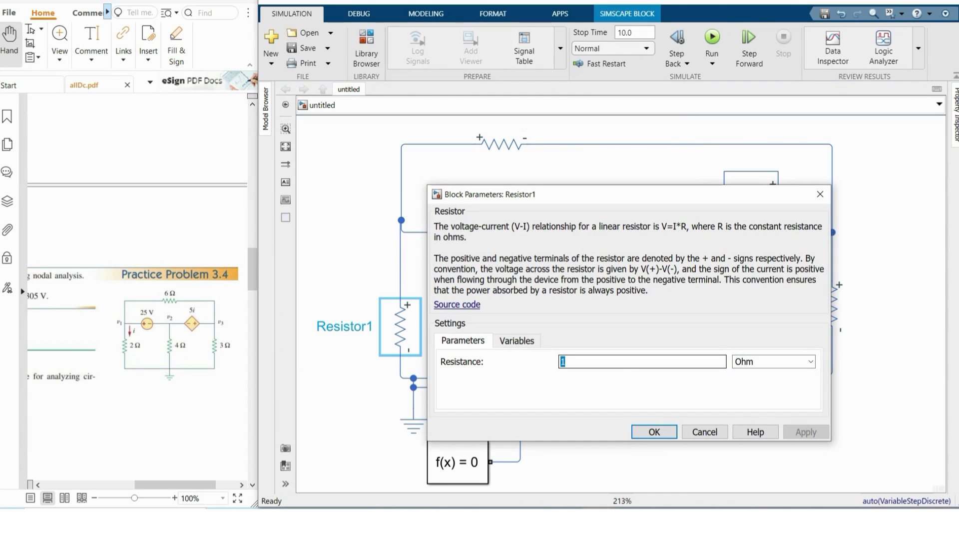
key(Return)
double_click(501, 232)
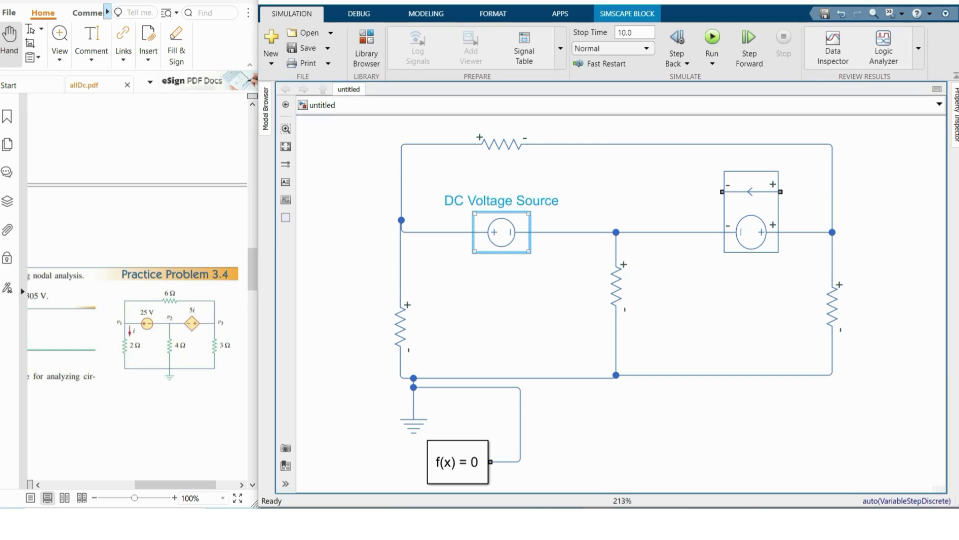
key(Return)
Set the upper resistor to 6 Ohm and the middle resistor to its value in the Practice Problem 3.4 circuit
double_click(501, 144)
text(6)
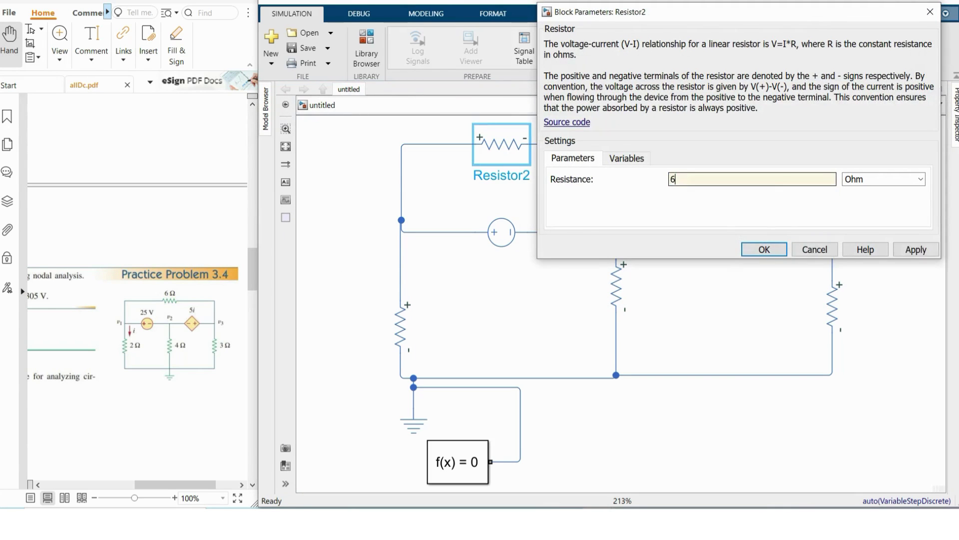
key(Return)
double_click(616, 285)
double_click(616, 286)
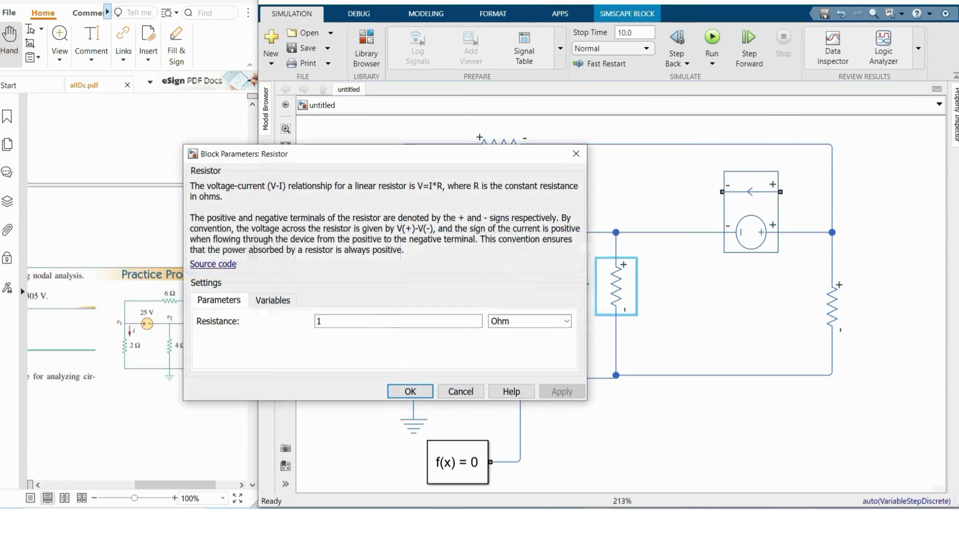
key(Return)
Set the right resistor's resistance to 3 Ohm
click(832, 306)
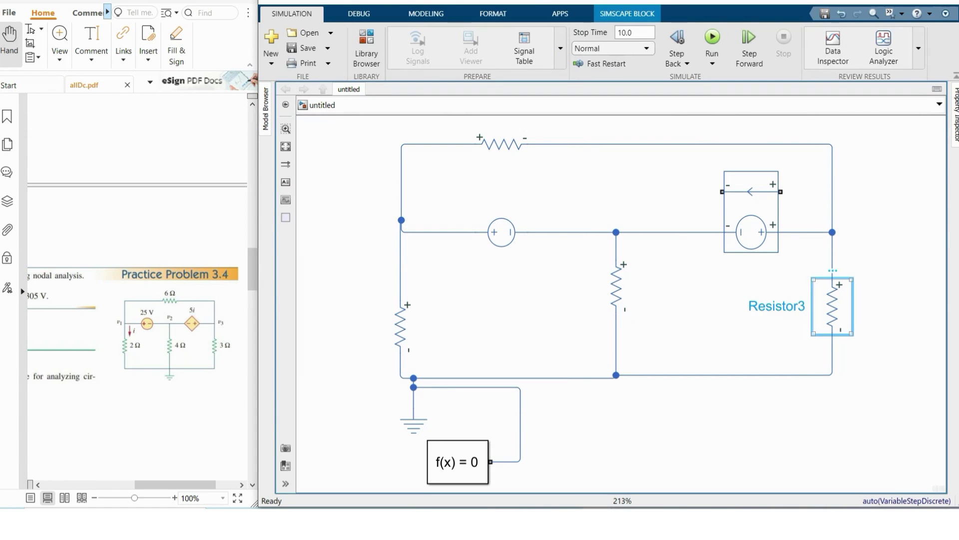
double_click(832, 306)
text(3)
key(Return)
Set the current-controlled voltage source's transresistance K to 5 Ohm
double_click(751, 220)
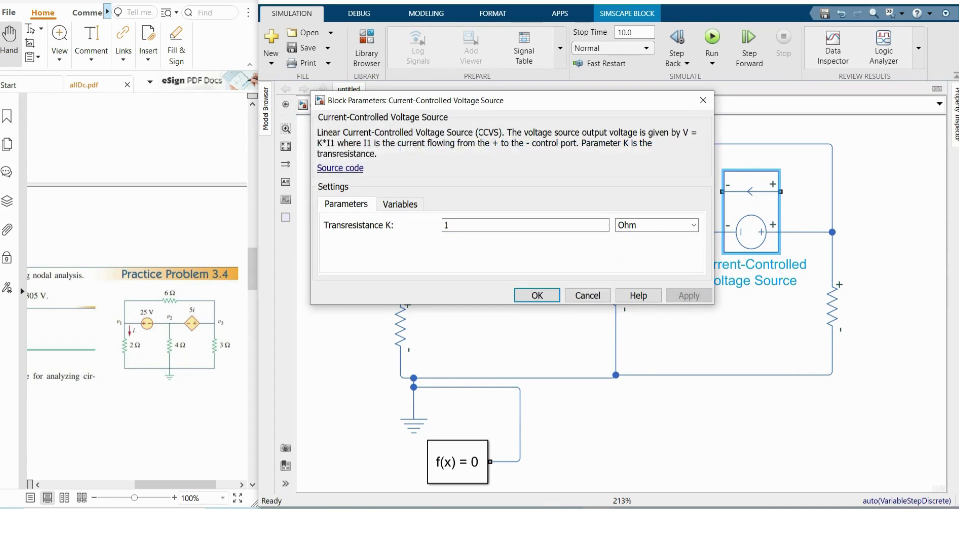
text(5)
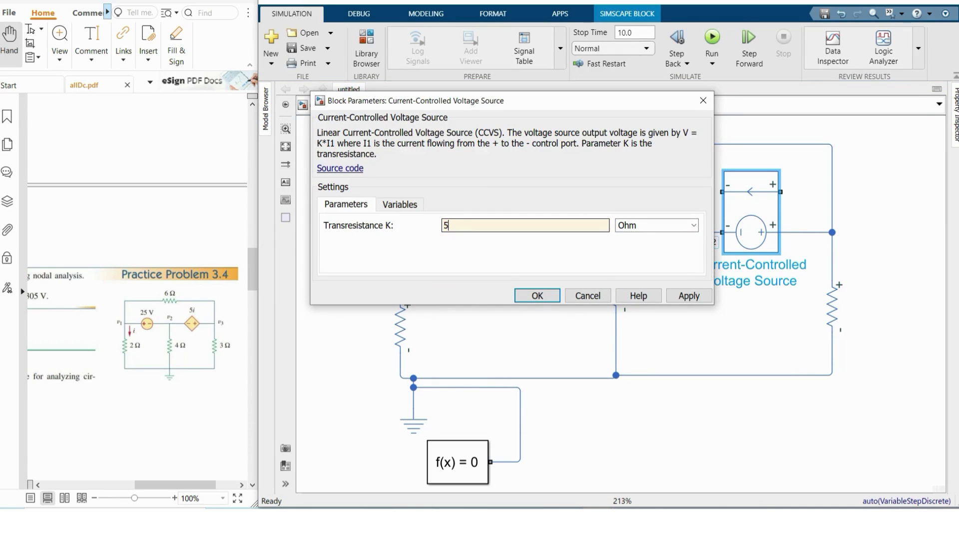
key(Return)
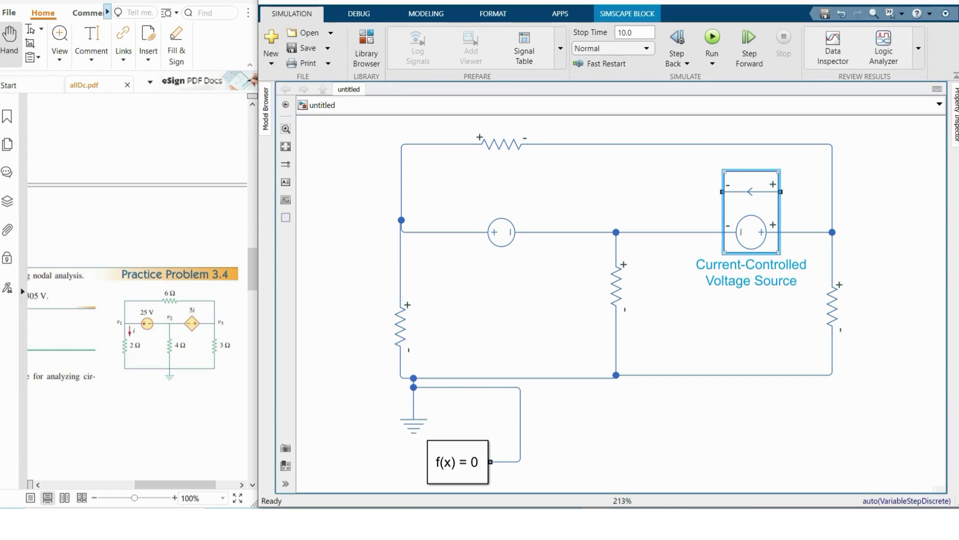
click(619, 186)
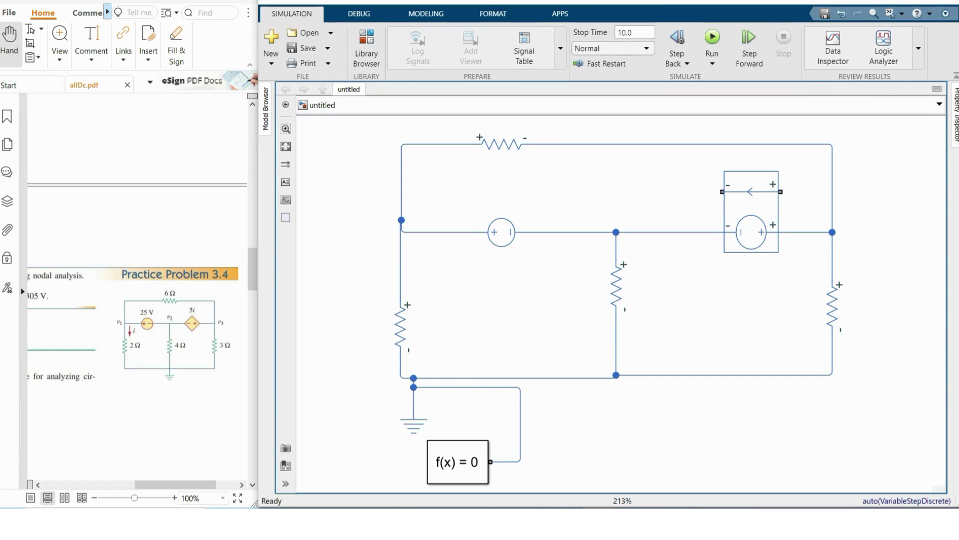
Delete the wire above the left resistor and insert the source's control port there, positive to the upper-left node and negative to the resistor
click(401, 270)
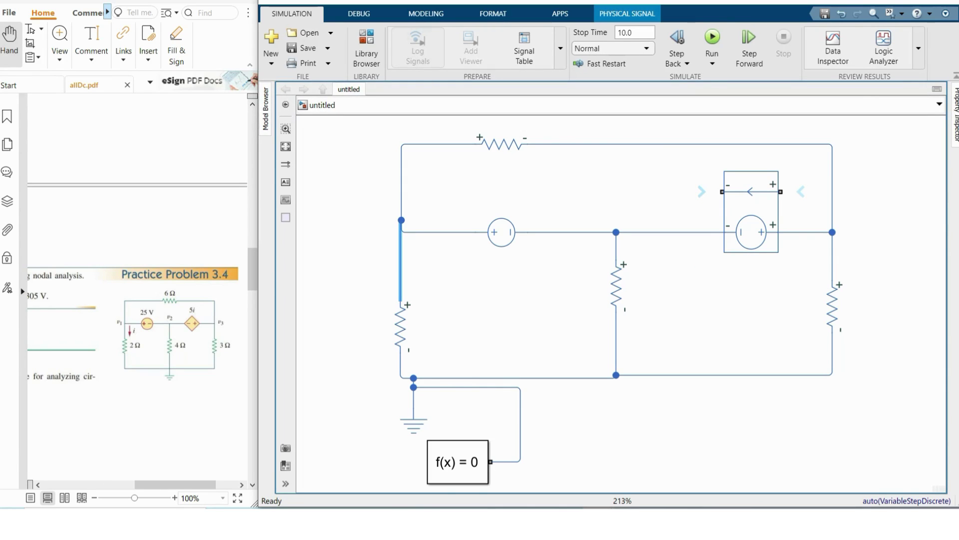
key(Delete)
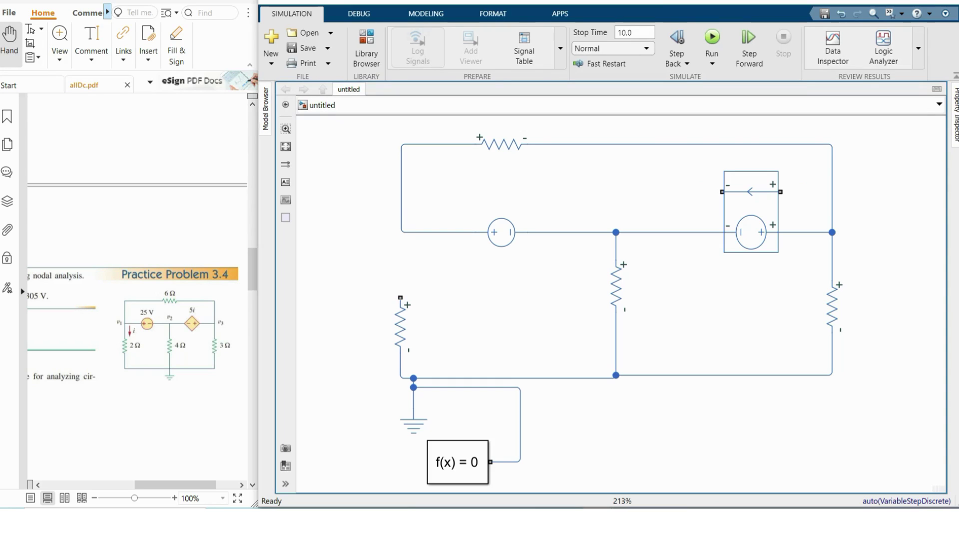
drag(781, 191, 401, 225)
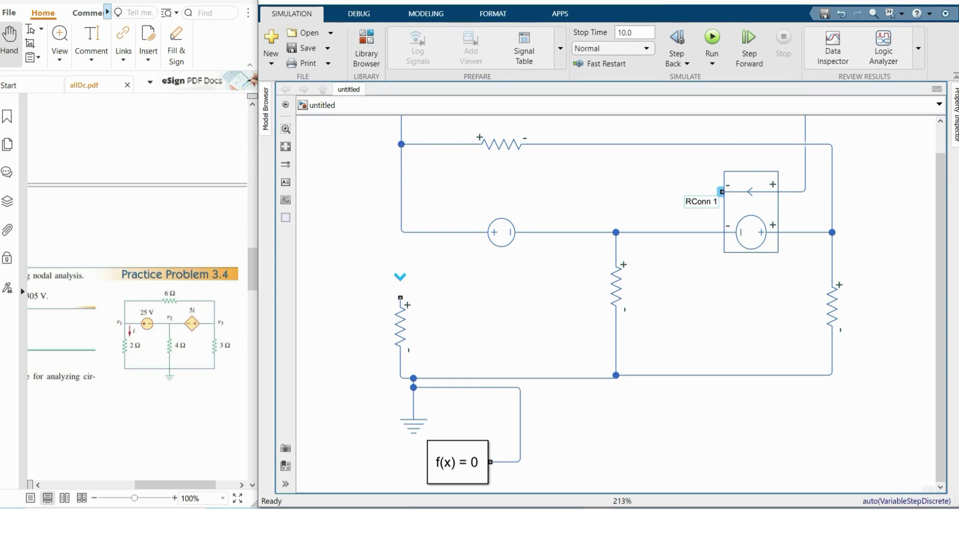
drag(723, 192, 401, 297)
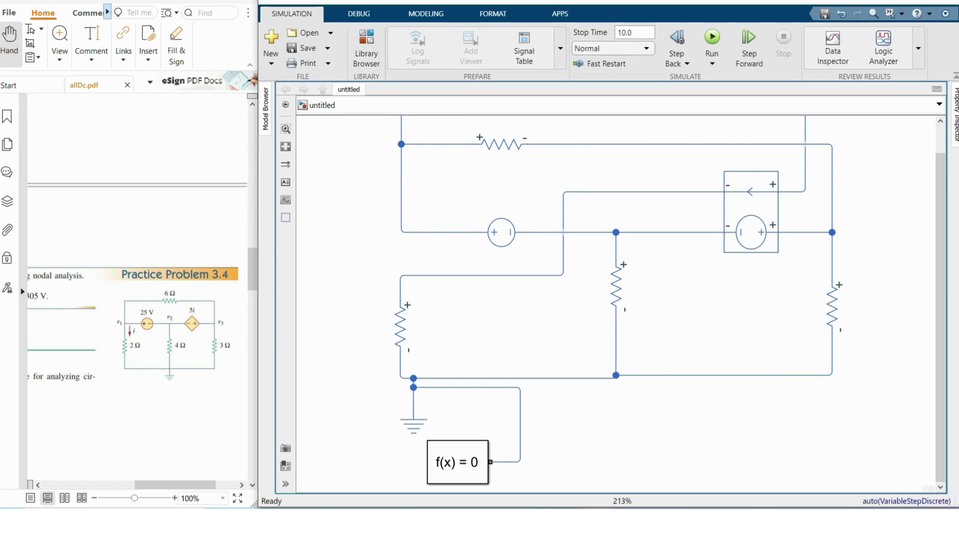
click(285, 145)
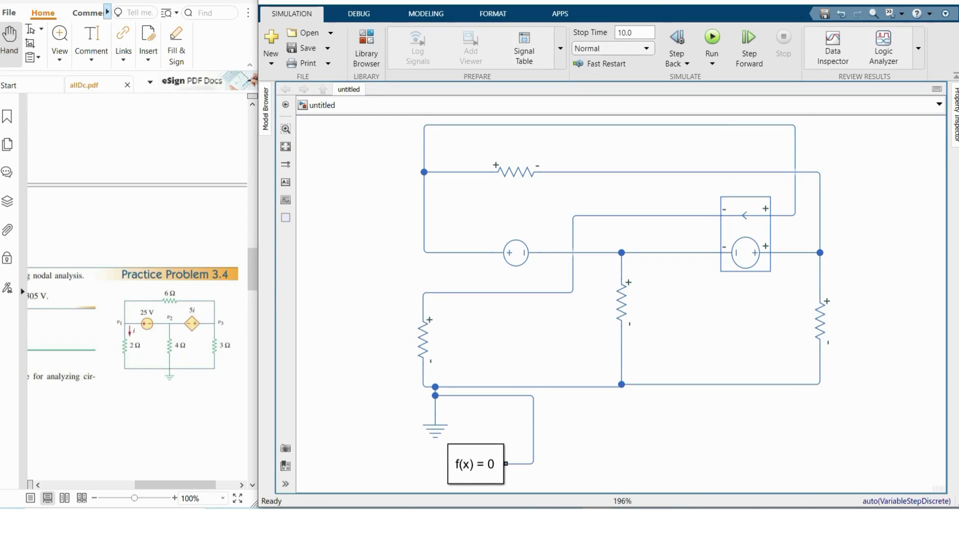
Read the Practice Problem 3.4 statement to see which node voltages have to be found
drag(795, 185, 715, 185)
key(Escape)
scroll(138, 289, left, 5)
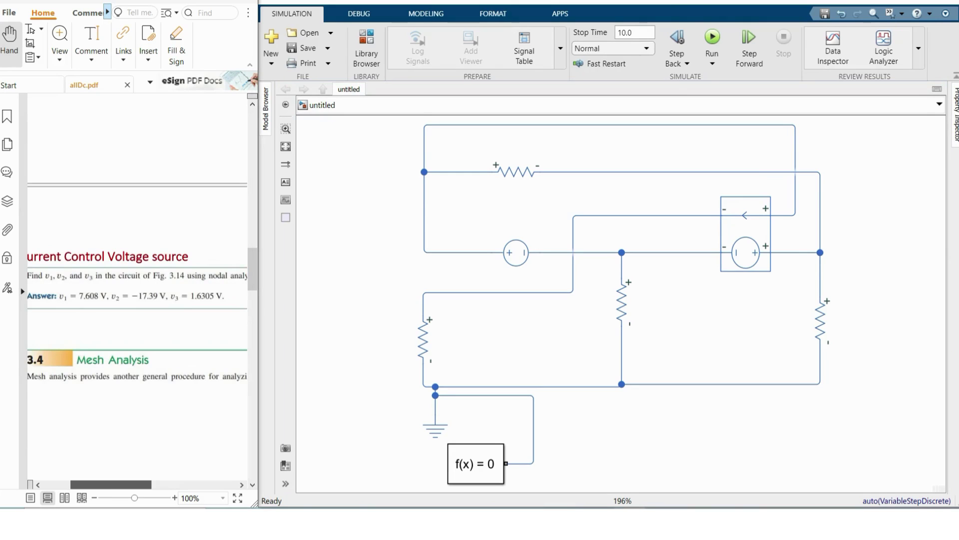
drag(131, 484, 182, 484)
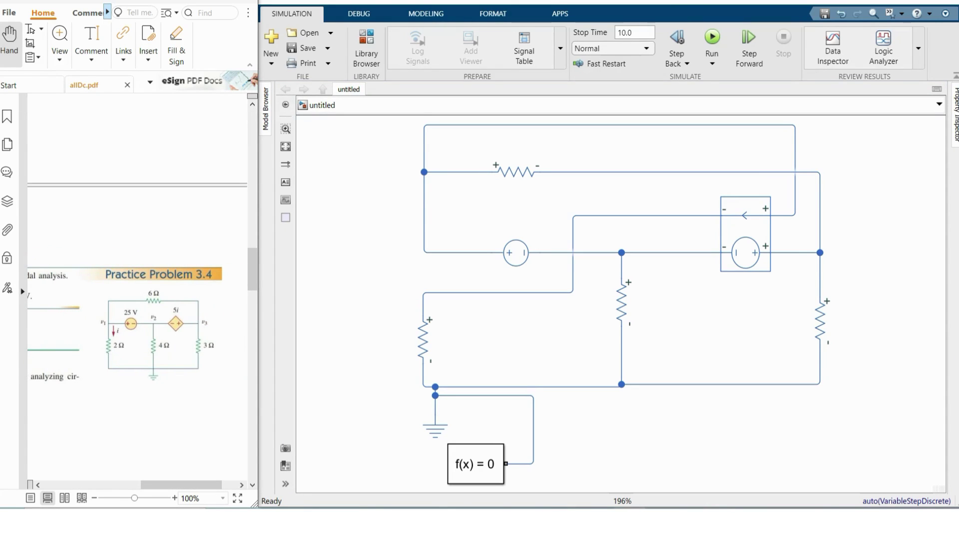
Add three Voltage Sensor blocks from the Simscape electrical sensors, placed left of, below and right of the circuit
click(367, 47)
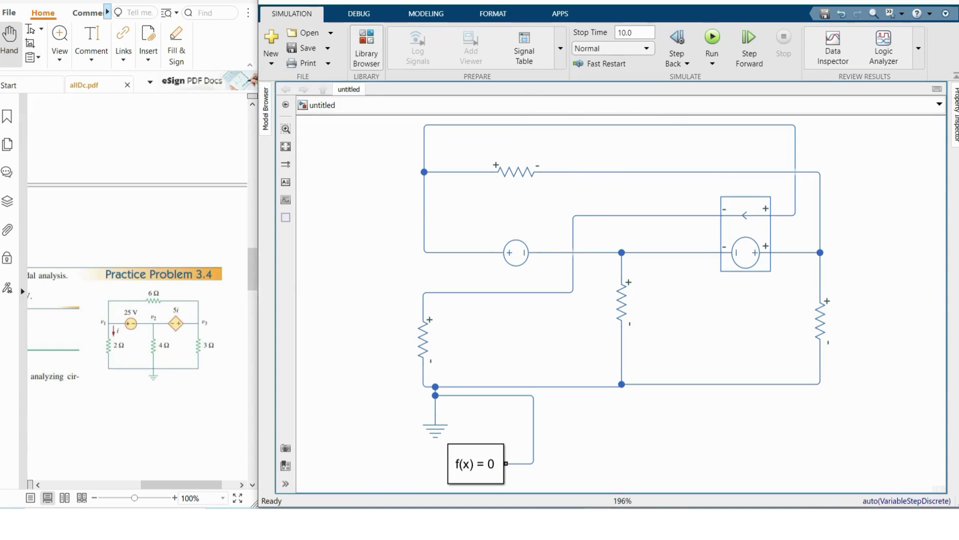
scroll(578, 238, up, 8)
scroll(578, 248, down, 1)
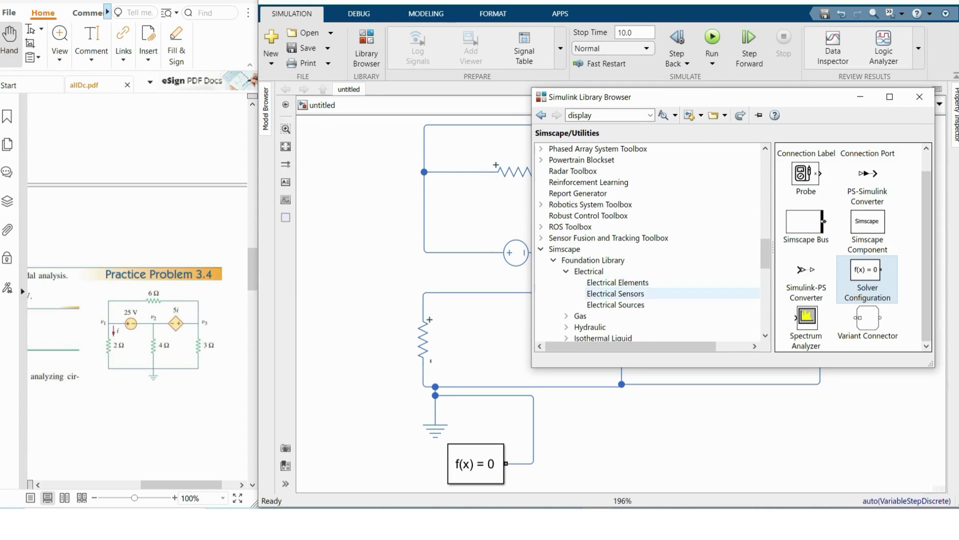
click(616, 294)
drag(853, 158, 802, 237)
scroll(328, 229, down, 2)
Add three Display blocks from the Simulink sinks, one beside each voltage sensor
click(366, 48)
scroll(649, 260, down, 3)
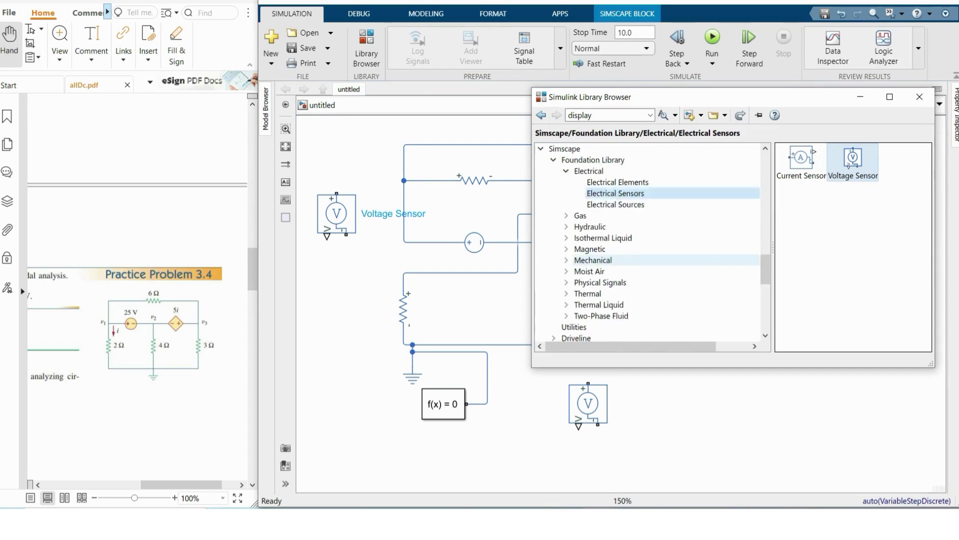
scroll(650, 260, up, 14)
scroll(614, 260, up, 3)
click(570, 260)
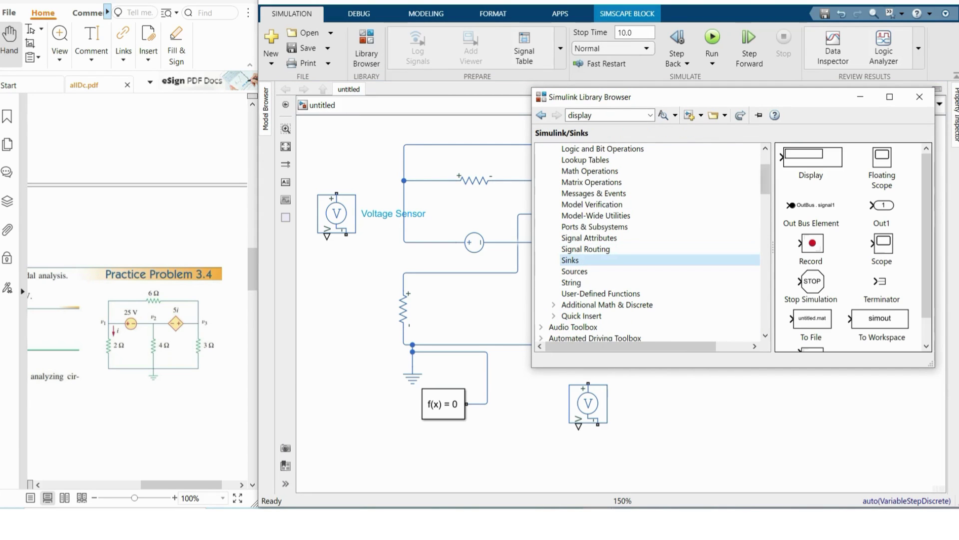
drag(811, 159, 341, 361)
drag(341, 361, 826, 299)
Add three PS-Simulink Converter blocks from the Simscape utilities, one near each voltage sensor and display
click(366, 47)
scroll(592, 249, down, 12)
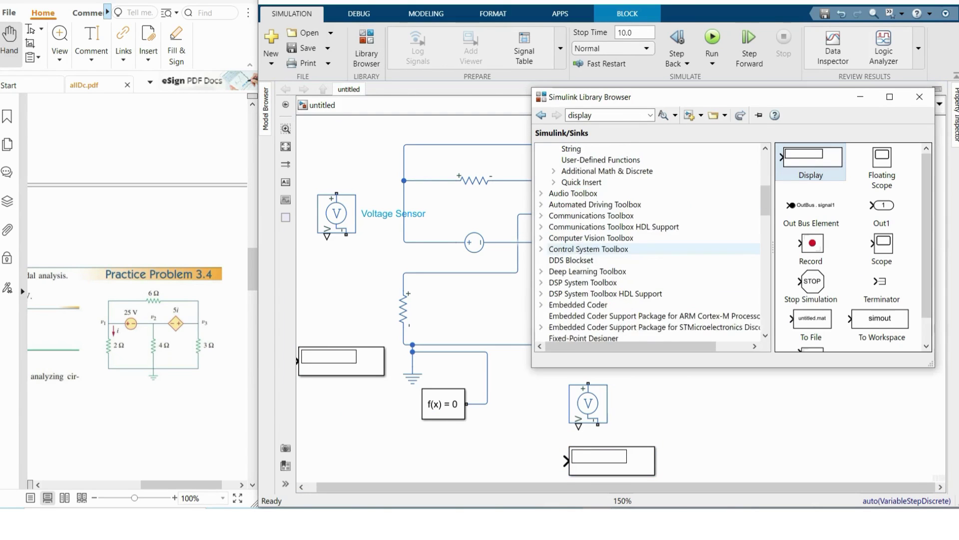
click(574, 327)
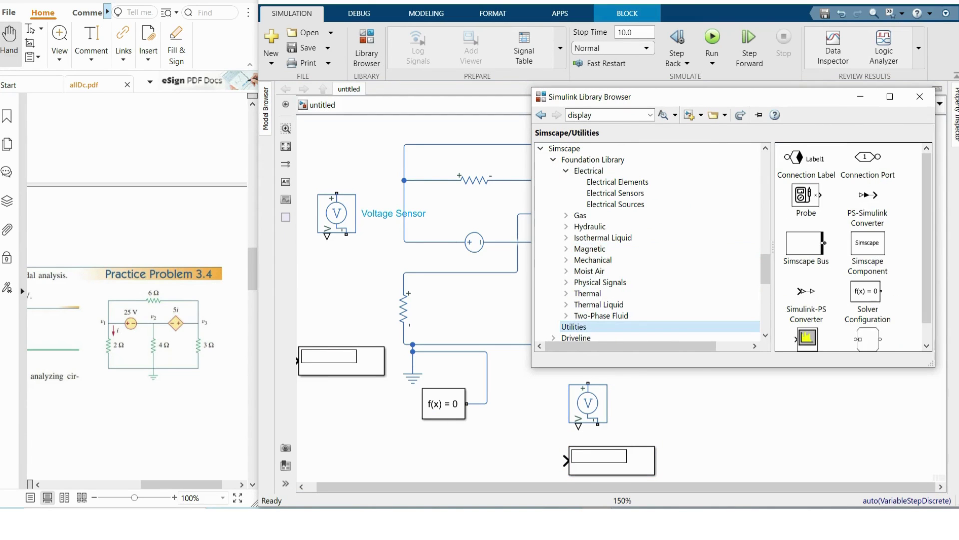
click(867, 195)
mouse_move(446, 390)
mouse_down()
mouse_move(338, 435)
mouse_move(331, 333)
mouse_move(341, 295)
mouse_move(767, 392)
mouse_move(660, 389)
mouse_move(779, 365)
mouse_up()
click(336, 290)
key(Delete)
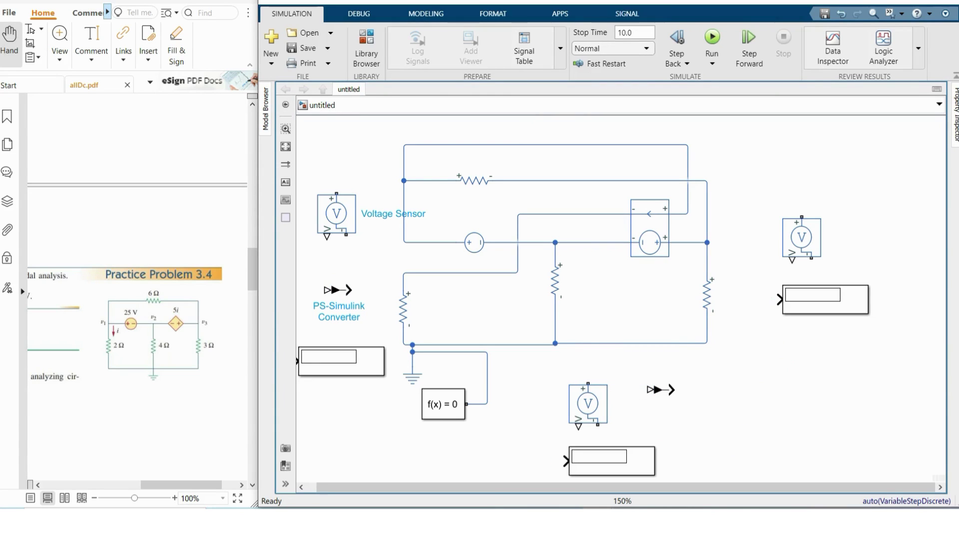
drag(661, 389, 751, 266)
drag(825, 299, 849, 298)
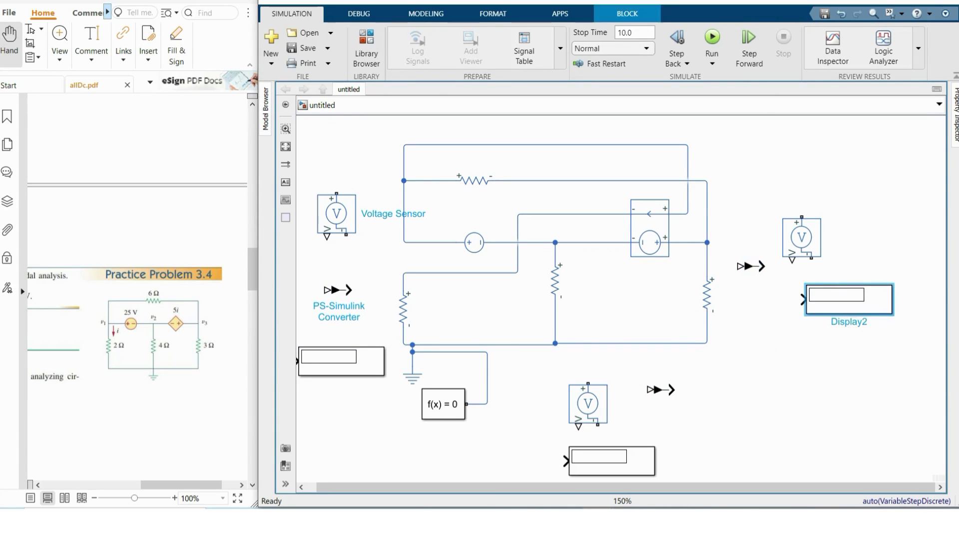
drag(751, 266, 755, 265)
Copy the Electrical Reference three times, placing one copy beside each voltage sensor
click(412, 375)
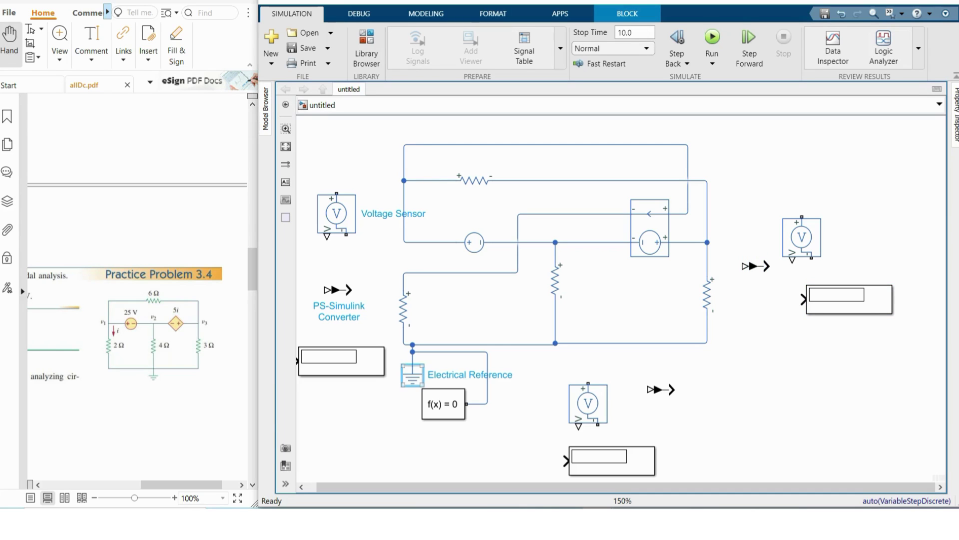
drag(412, 375, 640, 426)
drag(640, 426, 858, 265)
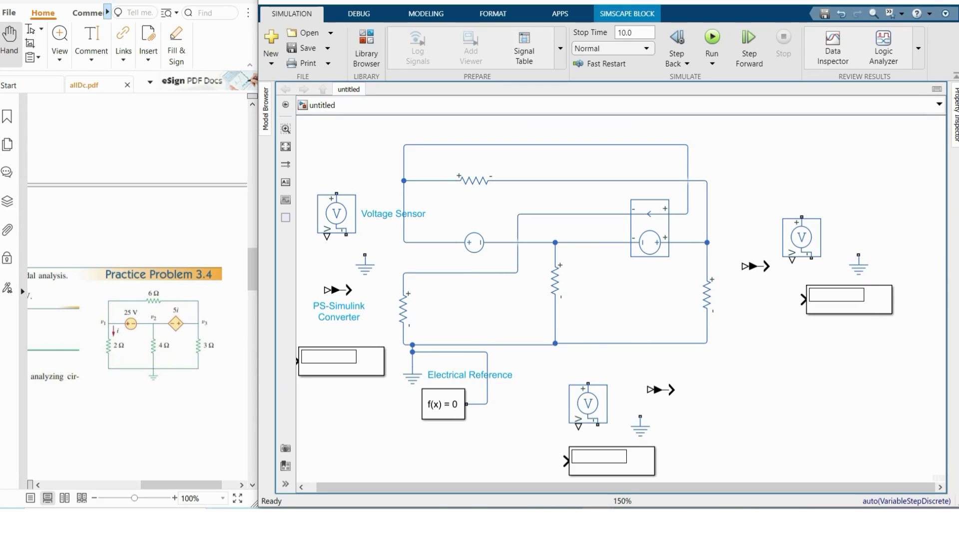
Wire the left voltage sensor between the upper-left node and its ground, with its output through the converter to the display
click(336, 193)
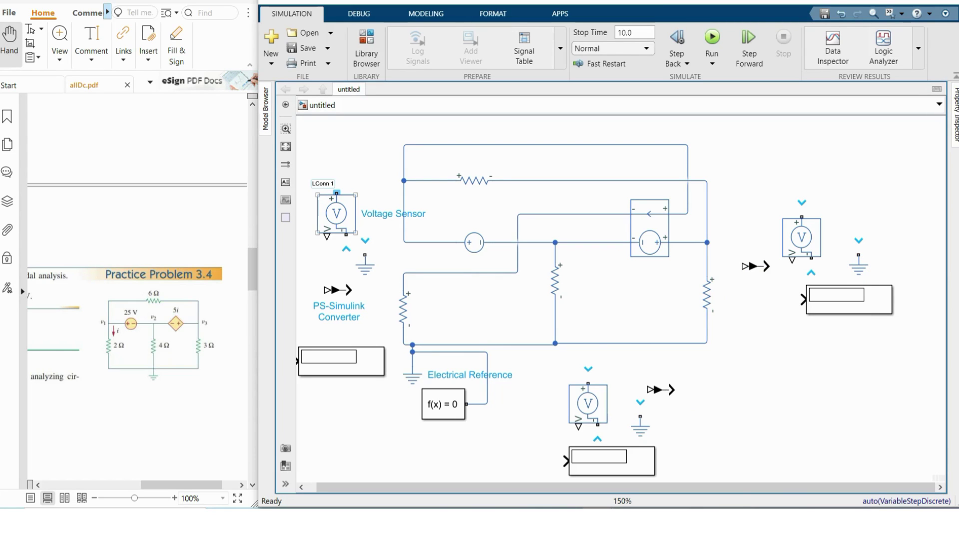
drag(337, 193, 404, 183)
drag(346, 234, 350, 361)
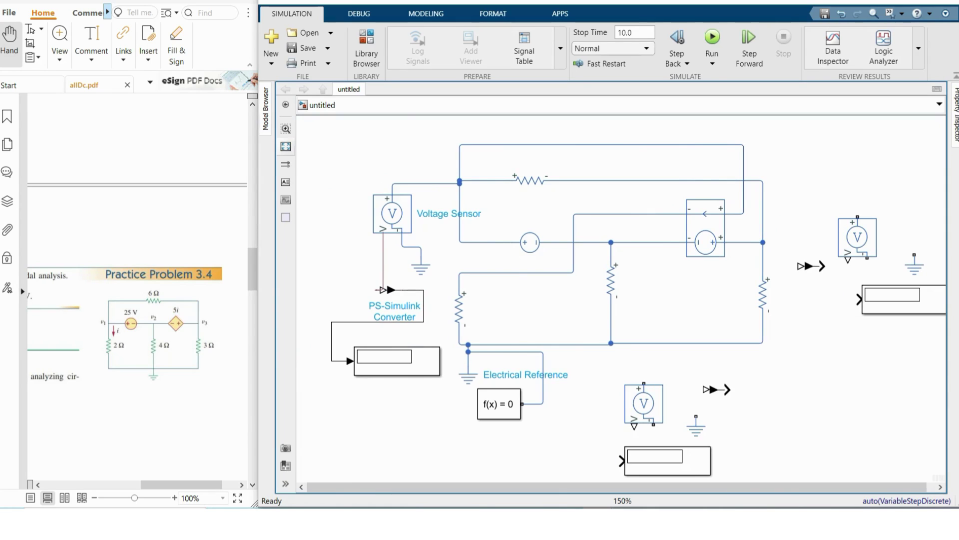
Wire the lower voltage sensor between the middle node and its ground, with its output through the converter to the display
click(285, 146)
scroll(459, 187, down, 1)
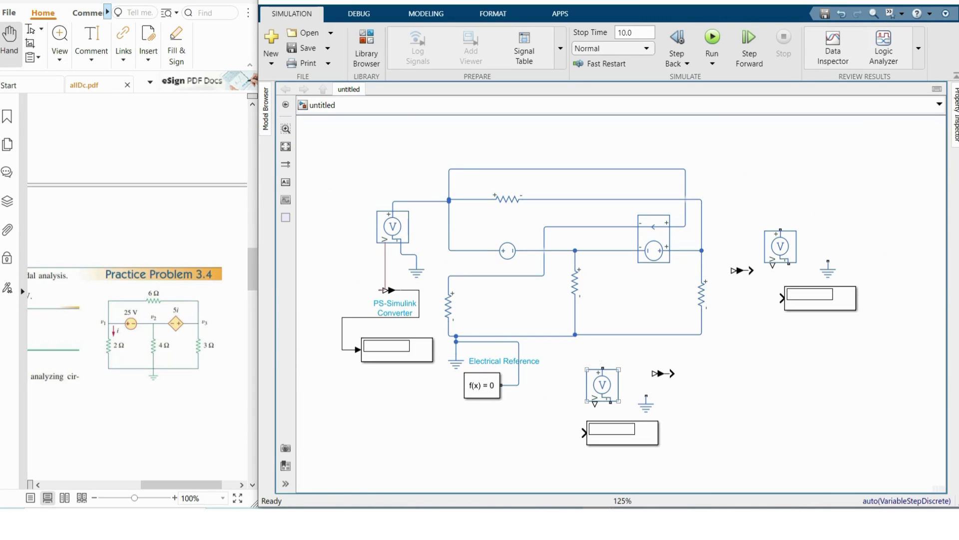
drag(602, 368, 603, 292)
drag(610, 401, 529, 444)
drag(594, 404, 553, 433)
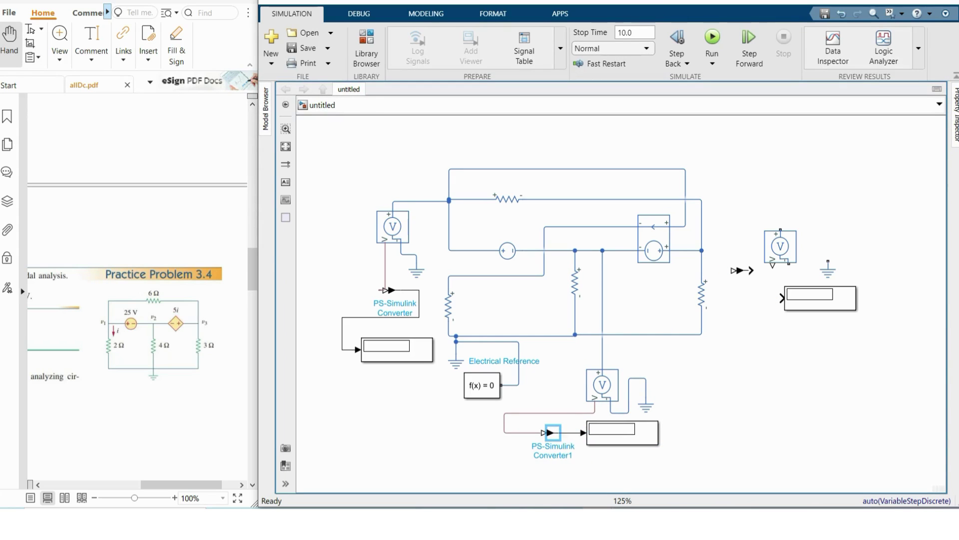
Wire the right voltage sensor between the right node and its ground, with its output through the converter to the display
click(575, 283)
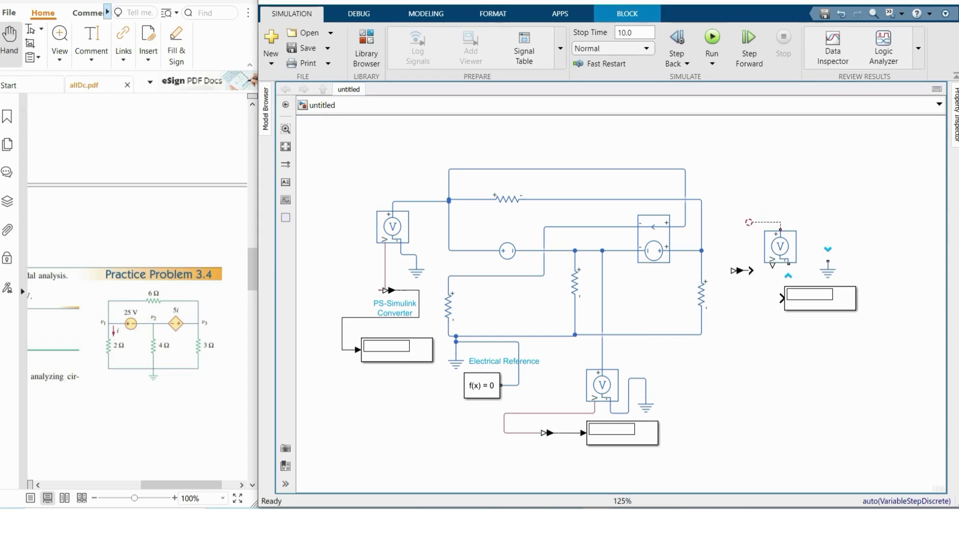
mouse_move(749, 222)
mouse_down()
mouse_move(702, 249)
mouse_move(745, 294)
mouse_up()
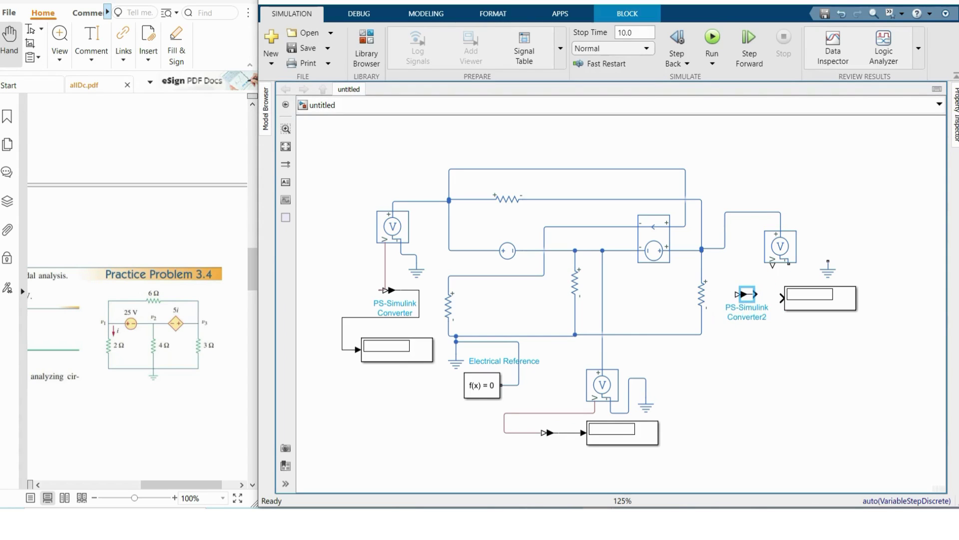
drag(772, 265, 781, 298)
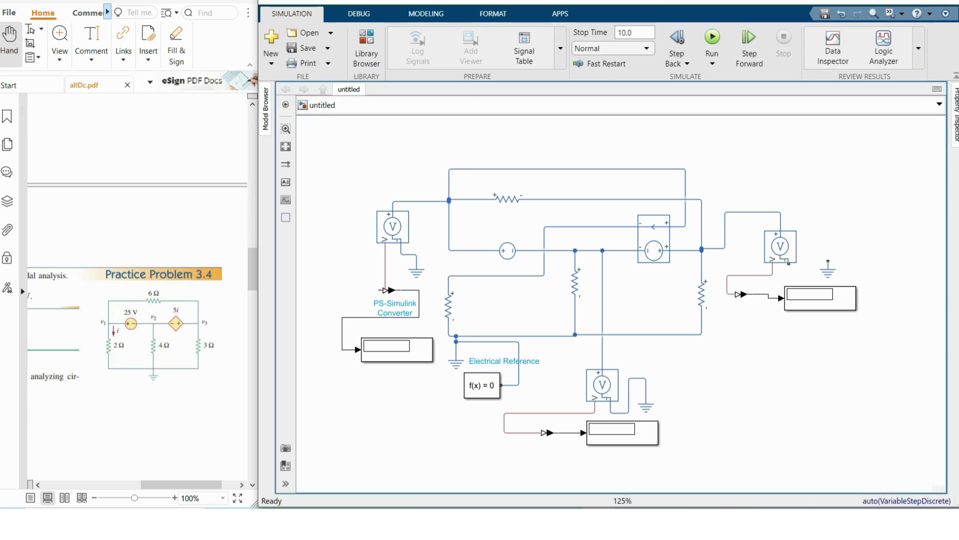
drag(789, 262, 828, 260)
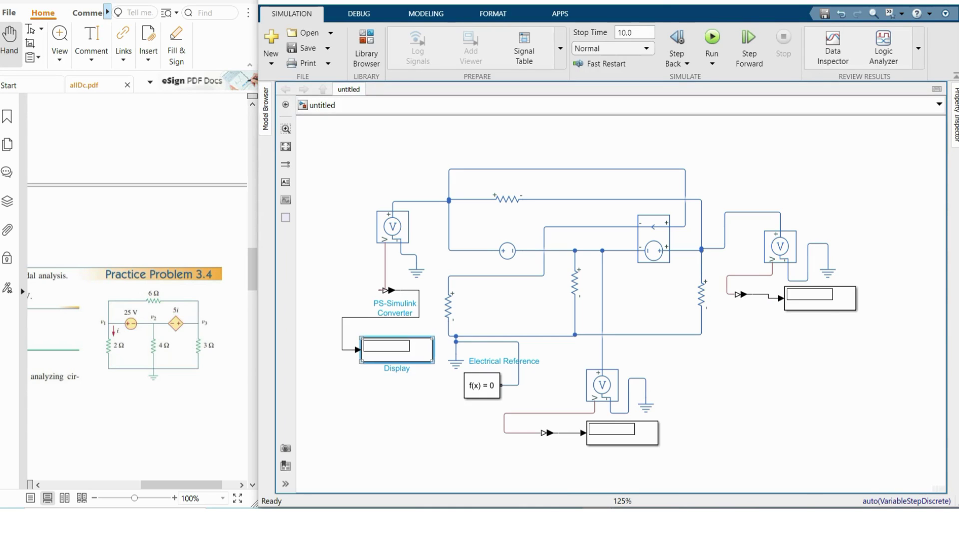
Run the simulation and compare the three displayed node voltages with the textbook answer
click(623, 432)
click(820, 298)
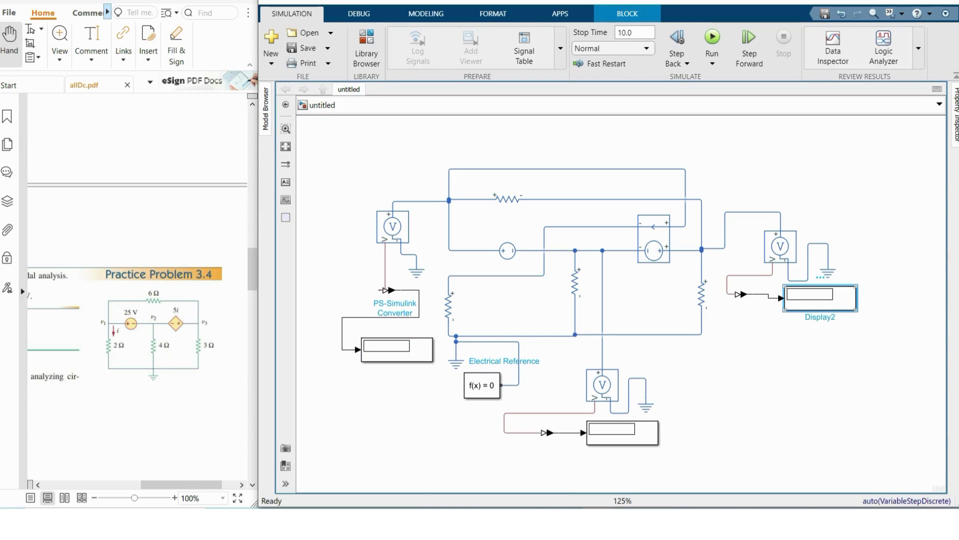
click(712, 37)
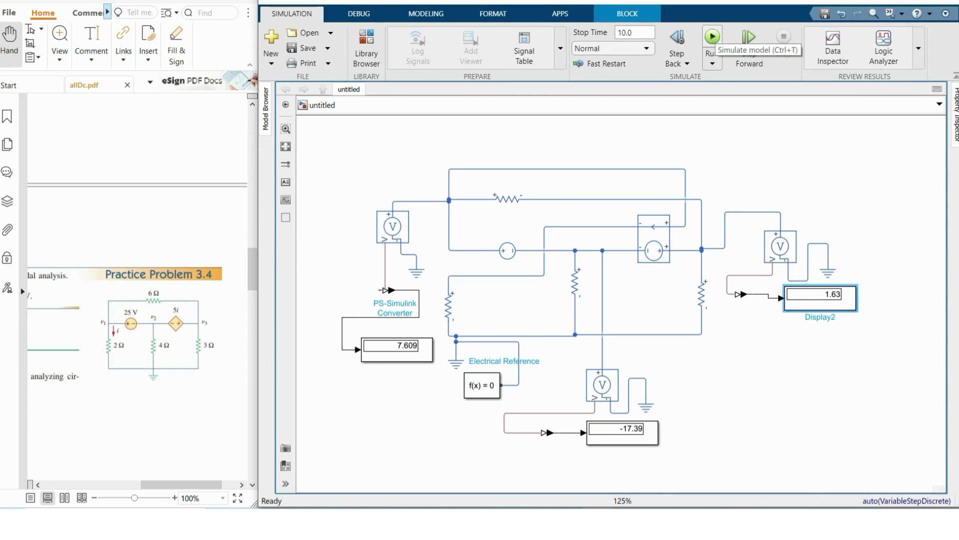
drag(181, 484, 113, 485)
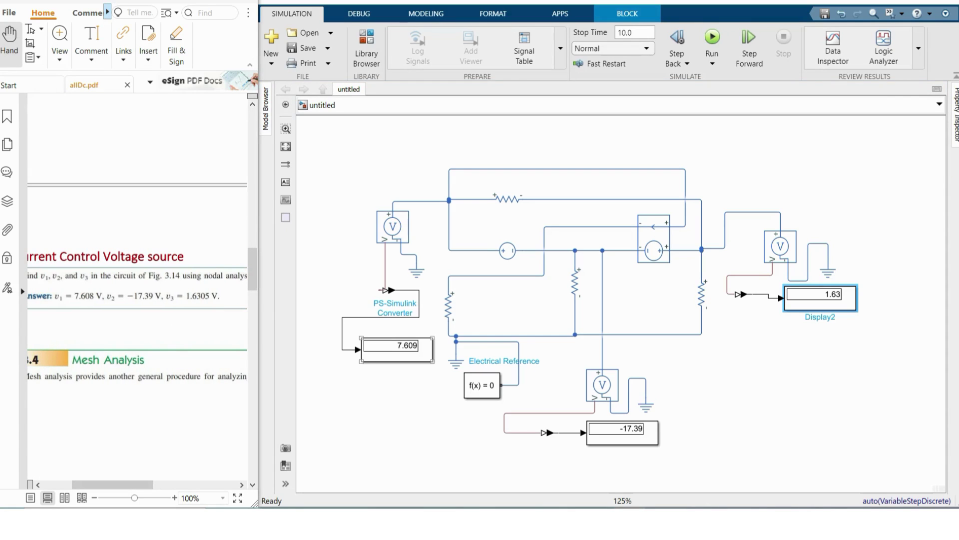